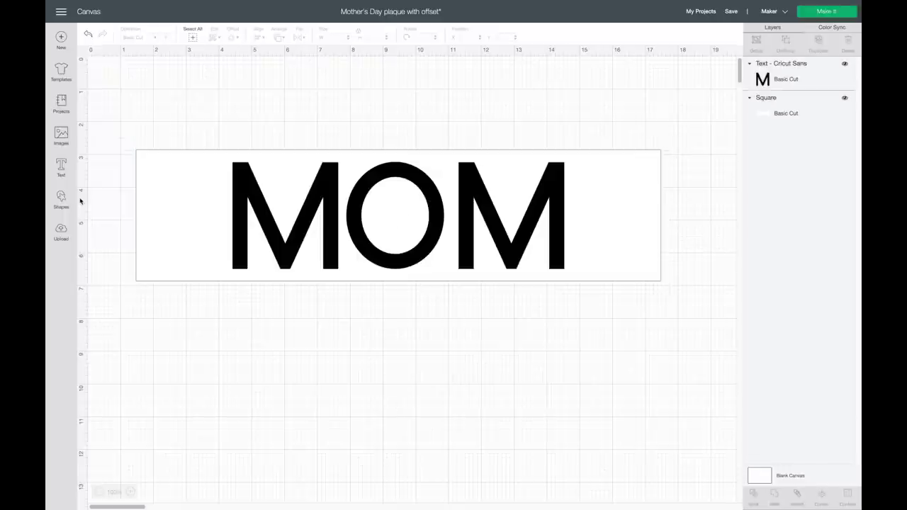
Add a new text object in the I Love Glitter font and enter the first child's name.
left_click(62, 168)
left_click(103, 62)
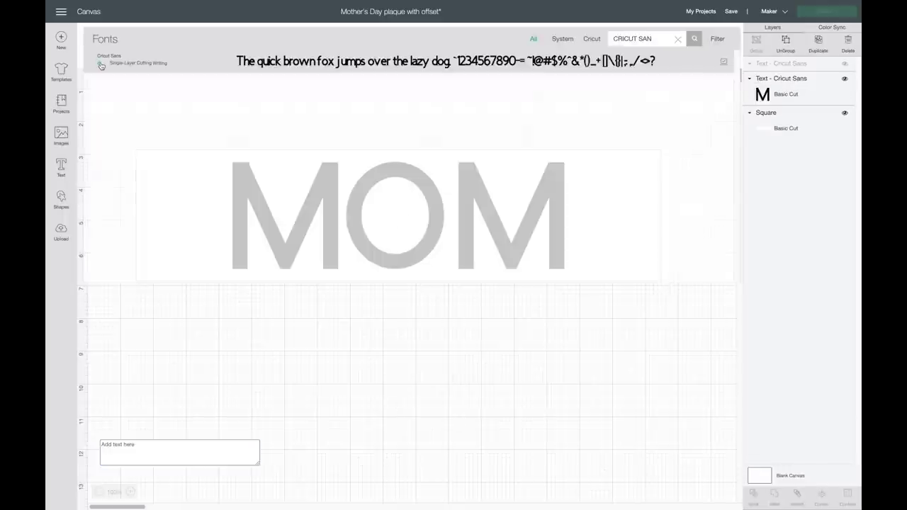
left_click(677, 39)
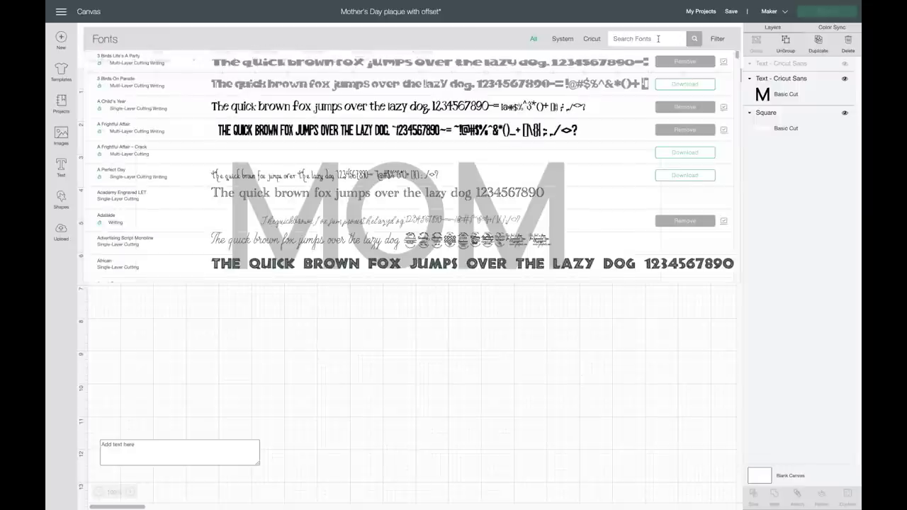
type("i love")
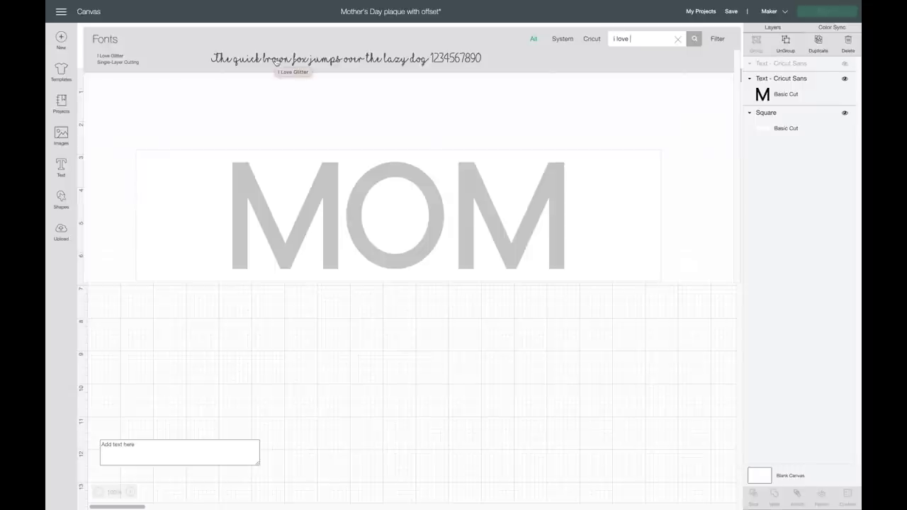
left_click(275, 60)
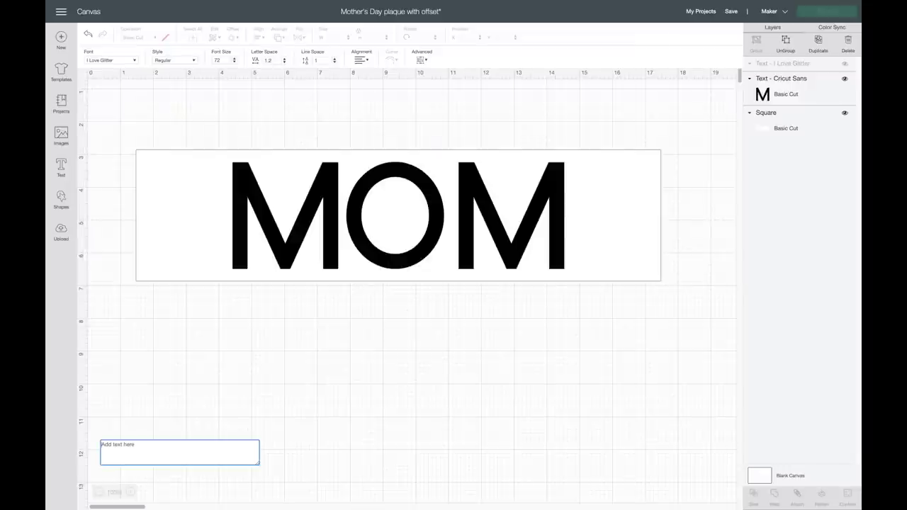
type("Jo")
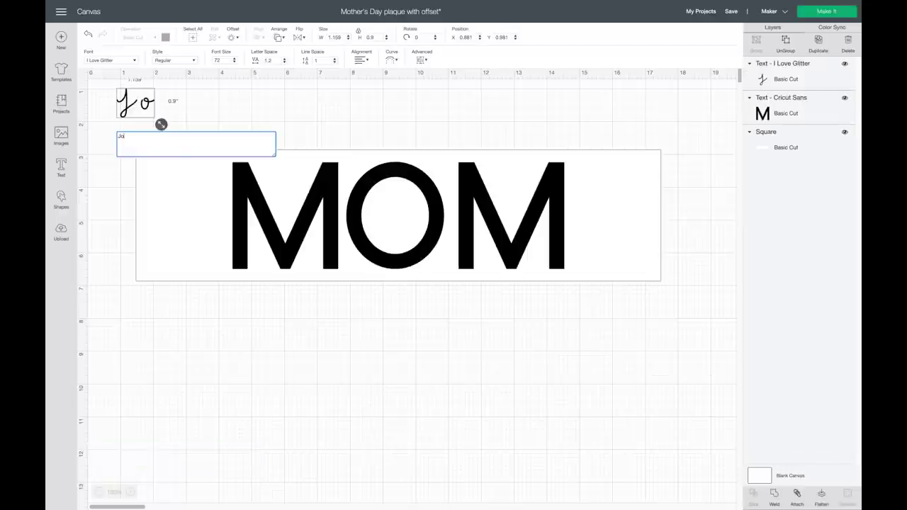
type("shua")
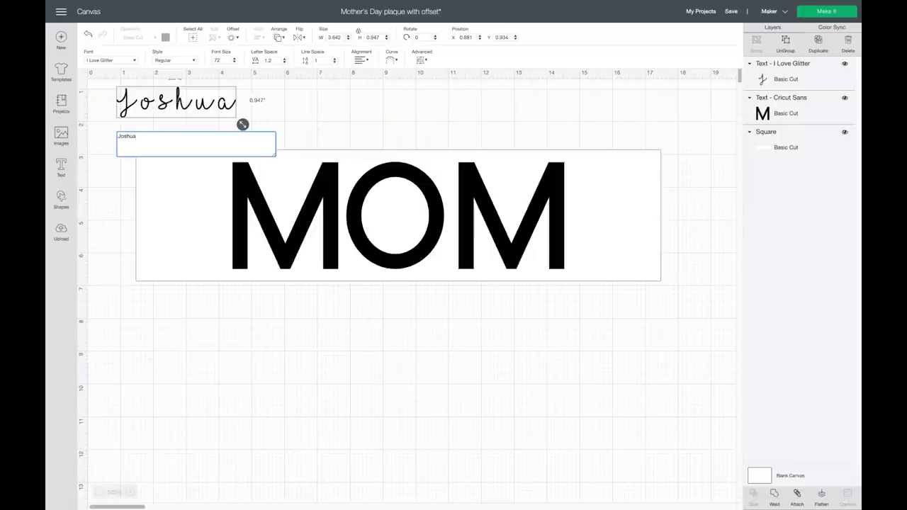
Find and open Font Book from the computer's installed applications.
mouse_move(222, 500)
left_click(130, 489)
type("font")
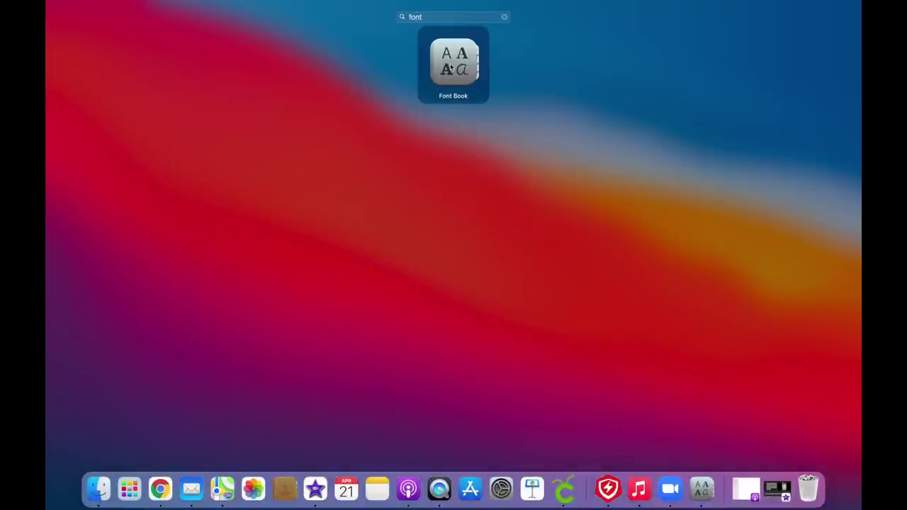
left_click(450, 67)
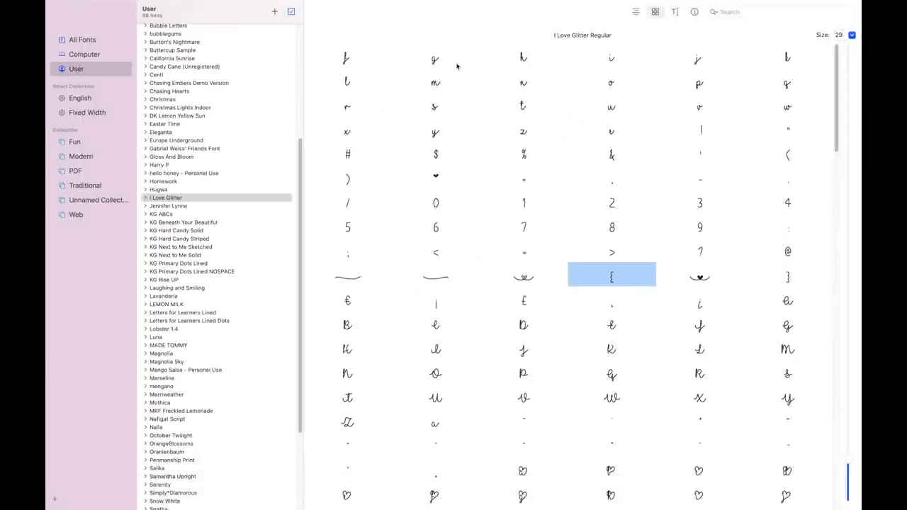
Look through the user fonts and display the character set of I Love Glitter.
left_click(177, 268)
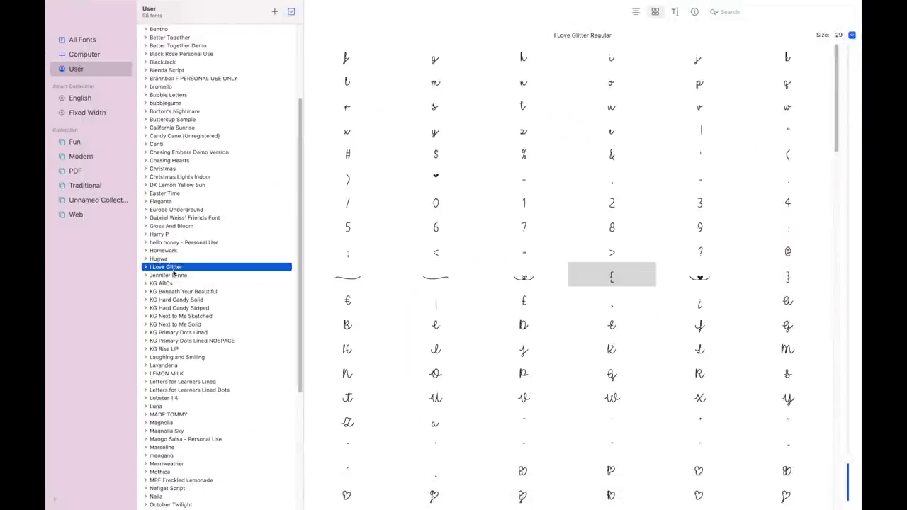
scroll(189, 242, "up", 4)
scroll(189, 246, "down", 10)
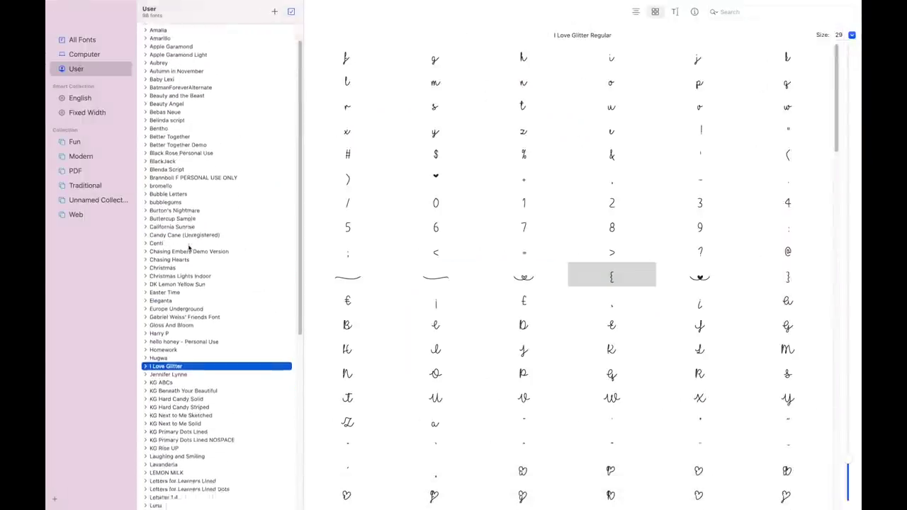
scroll(177, 246, "up", 7)
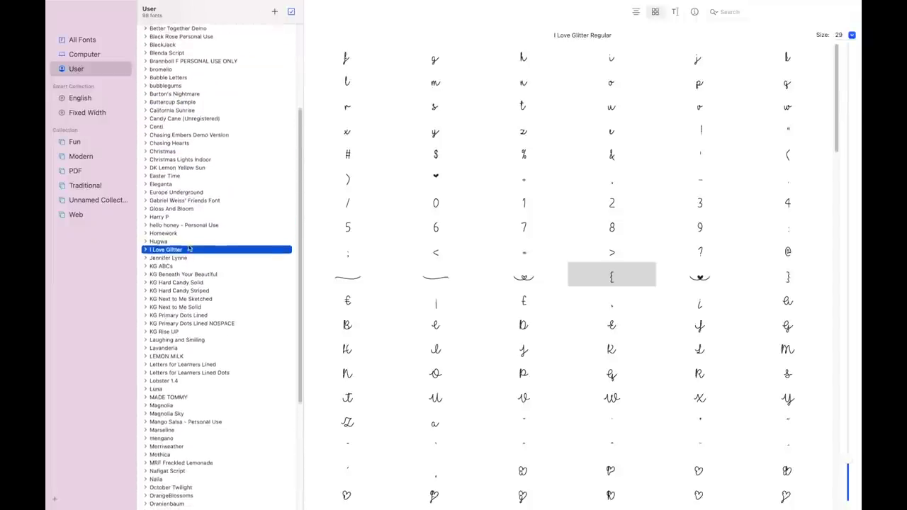
left_click(161, 245)
left_click(164, 229)
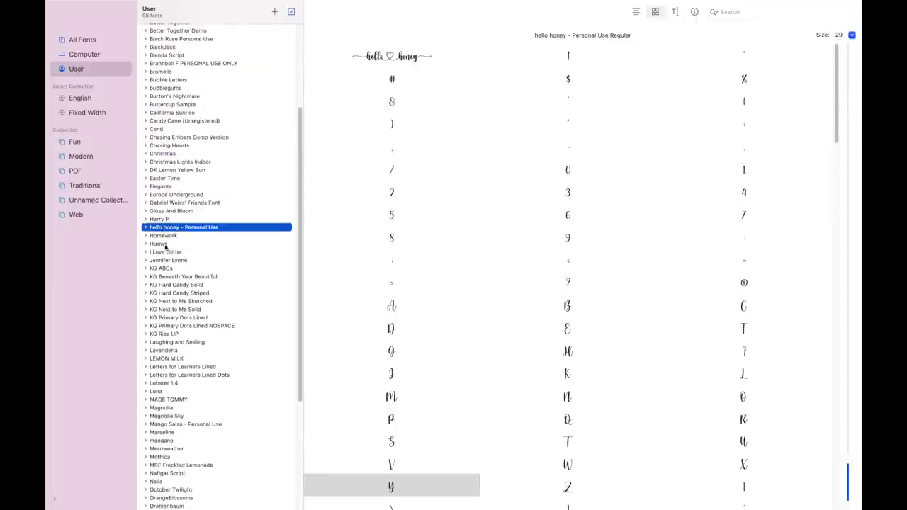
left_click(166, 253)
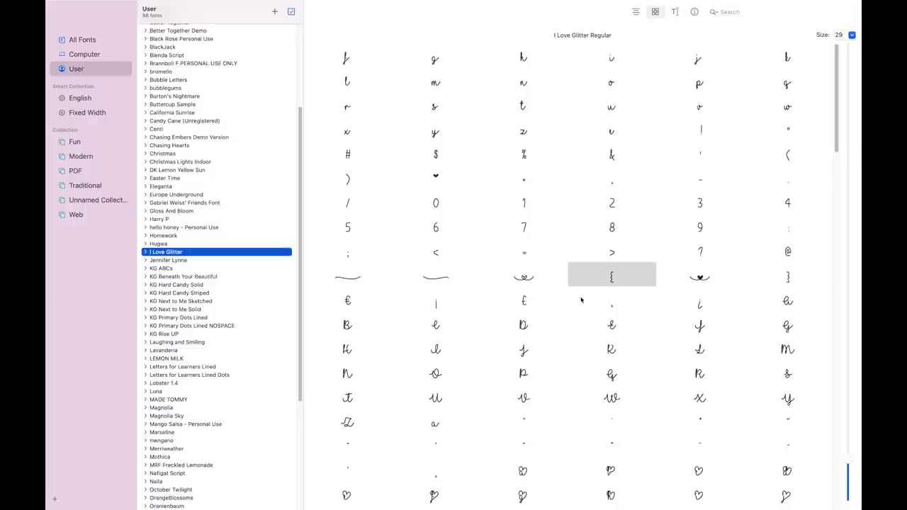
Look through the I Love Glitter glyphs and pick the swash with the outlined heart.
scroll(583, 312, "down", 10)
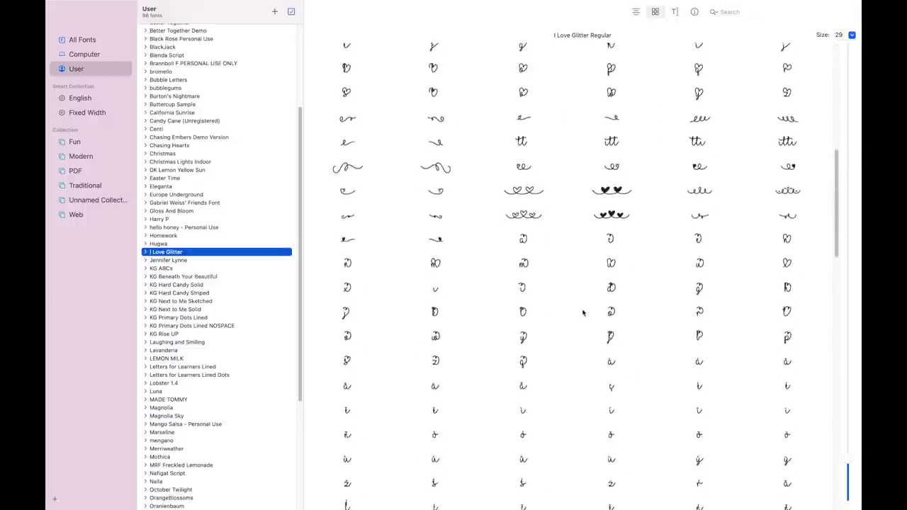
scroll(582, 312, "up", 10)
left_click(528, 282)
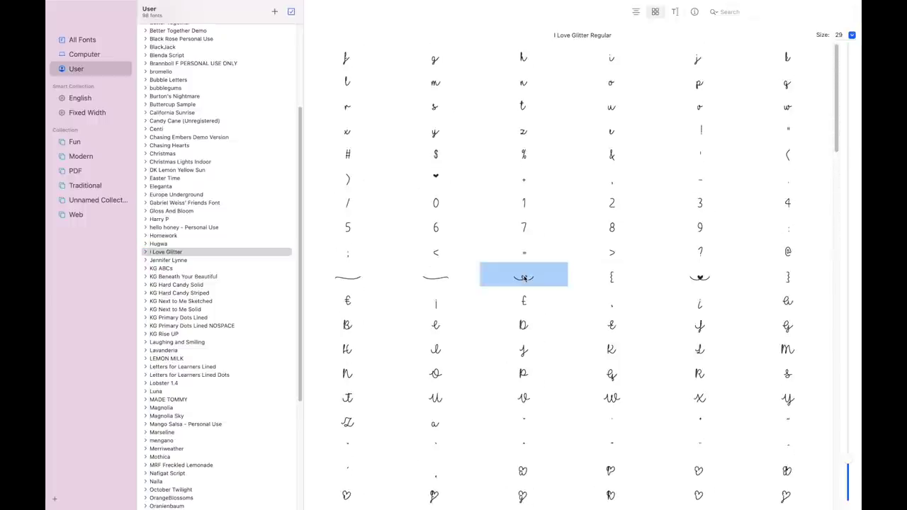
left_click(700, 278)
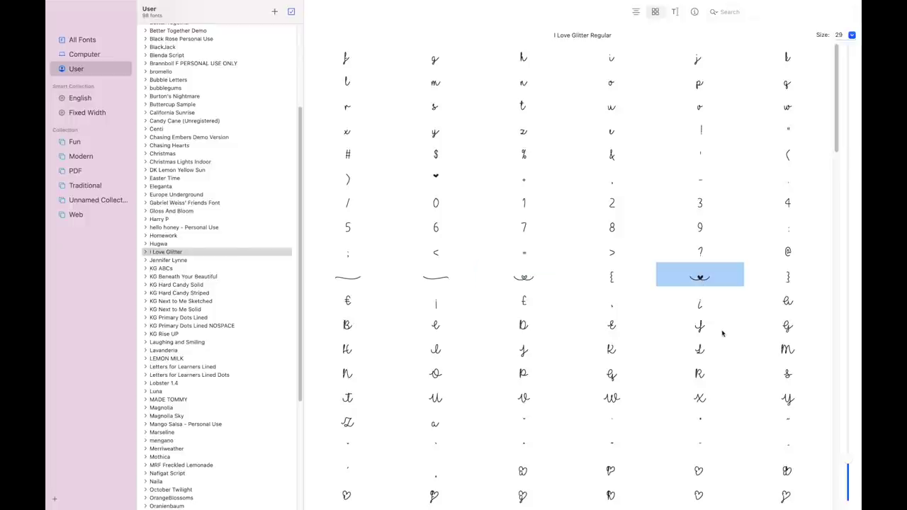
left_click(528, 279)
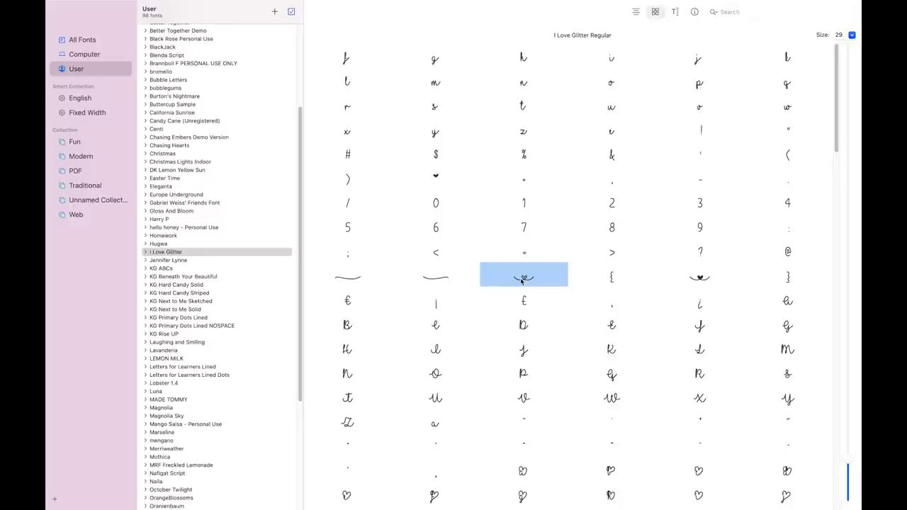
Return to Cricut Design Space and append the outlined-heart swash and the second child's name to the script text.
mouse_move(435, 497)
left_click(559, 499)
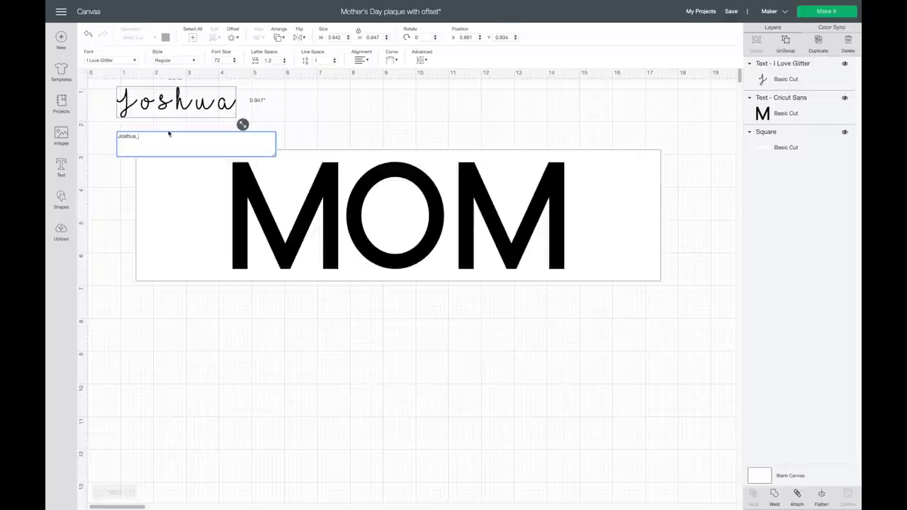
type("_")
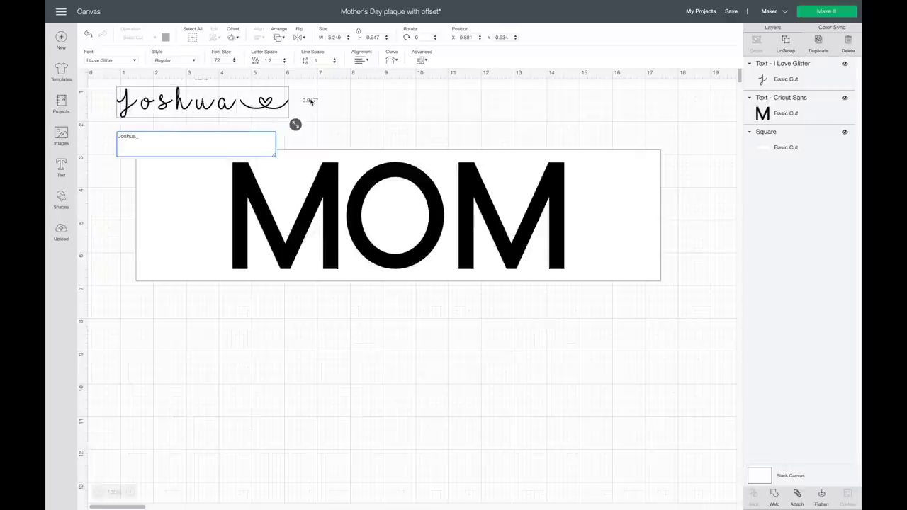
type("Quinn")
Move the script names below the MOM rectangle and enlarge them to about 18 inches wide.
left_click_drag(233, 103, 353, 348)
left_click_drag(522, 375, 737, 394)
left_click_drag(570, 394, 719, 382)
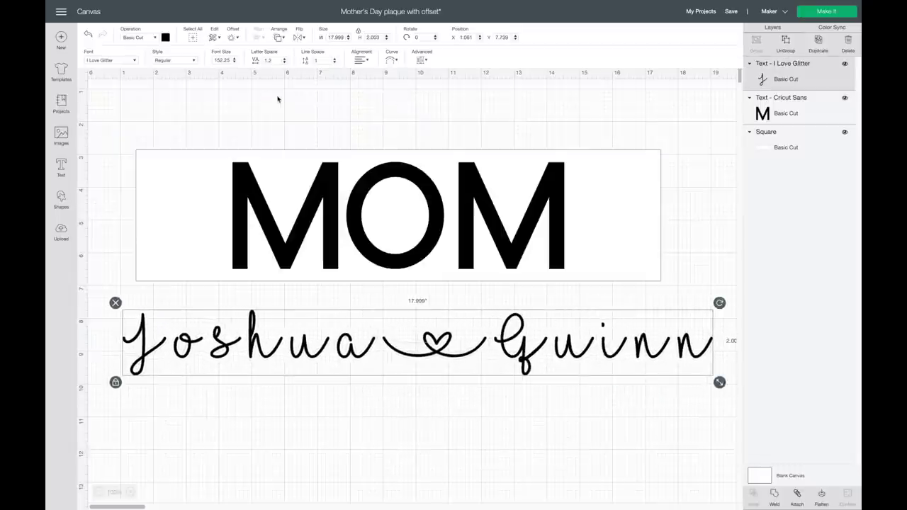
Reduce the letter spacing of the script names to -0.3.
left_click(285, 62)
left_click(284, 63)
left_click(285, 62)
left_click(285, 62)
left_click(285, 62)
left_click(285, 63)
left_click(285, 63)
left_click(285, 62)
left_click(285, 62)
left_click(285, 63)
left_click(285, 62)
left_click(285, 63)
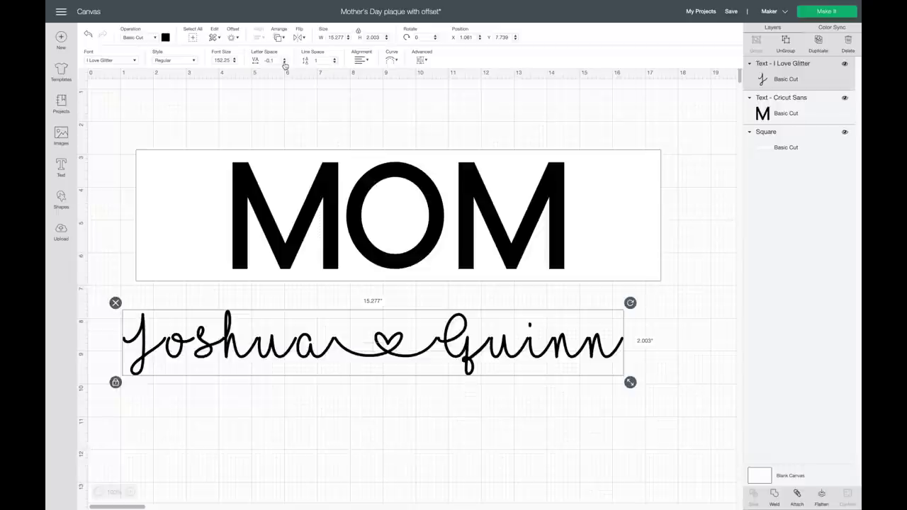
left_click(285, 62)
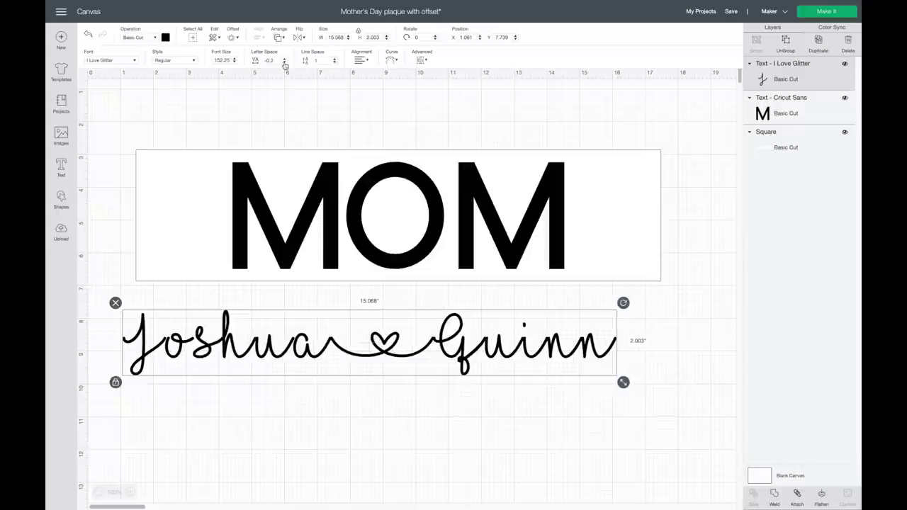
left_click(285, 62)
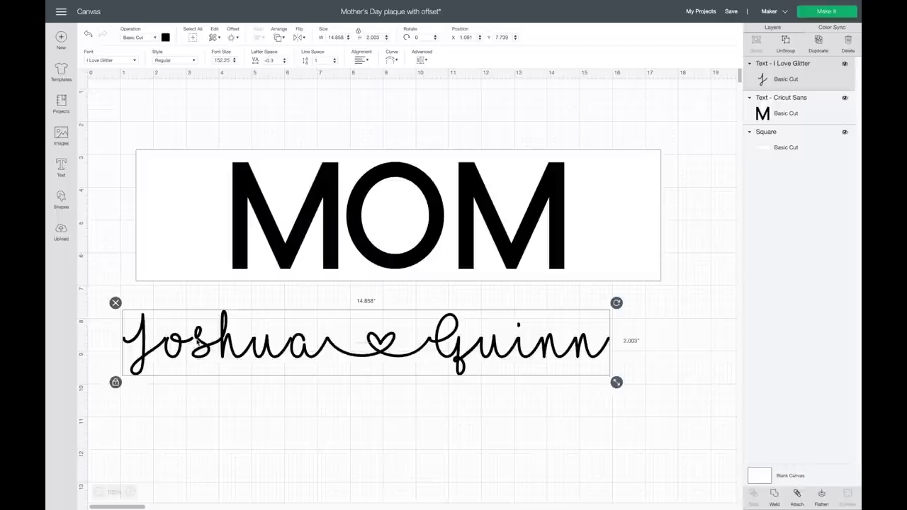
Ungroup the script names into separate letters and nudge the opening J closer to the o.
left_click(786, 41)
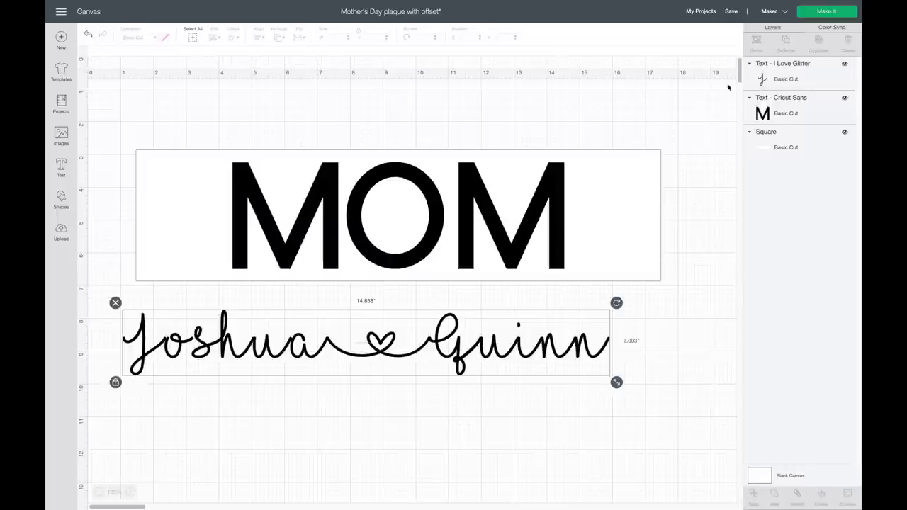
left_click(131, 492)
left_click(130, 491)
scroll(192, 421, "left", 5)
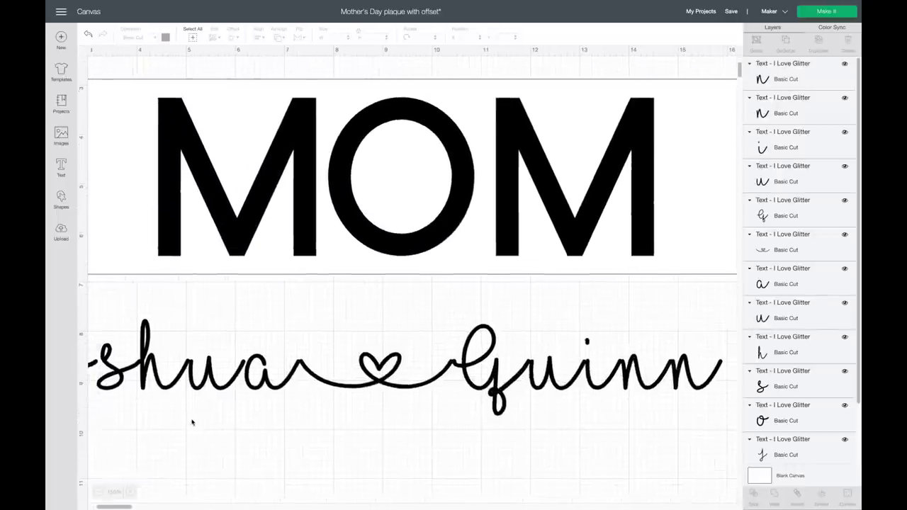
left_click(173, 362)
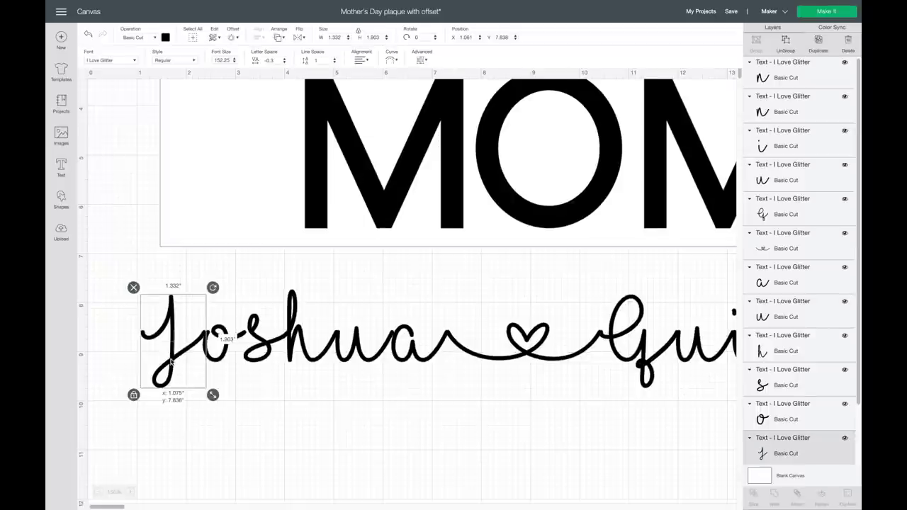
left_click_drag(172, 362, 173, 363)
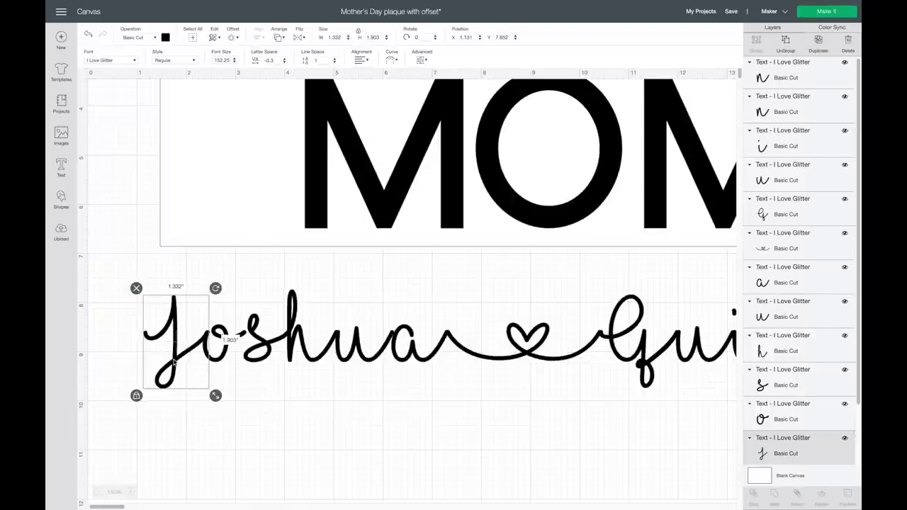
left_click(236, 406)
Nudge the first two letters together toward the s, and the first four letters toward the u.
left_click_drag(226, 389, 151, 348)
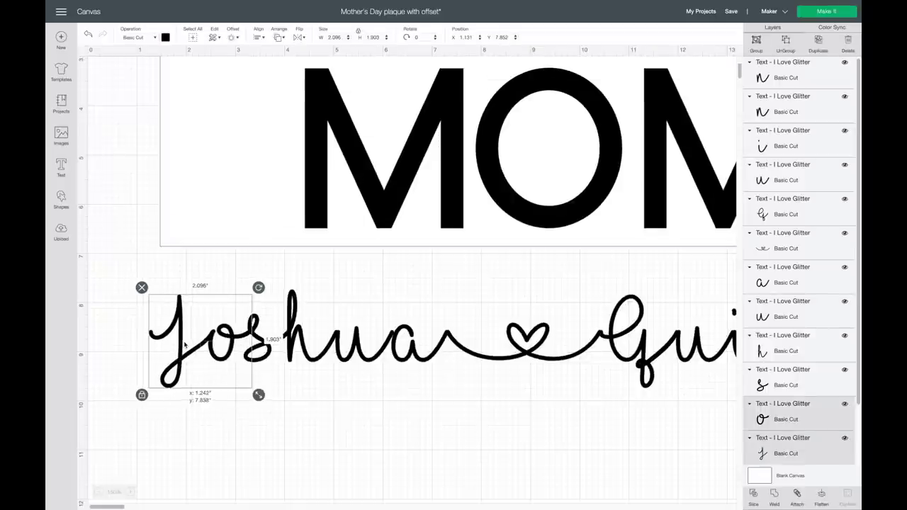
left_click(238, 430)
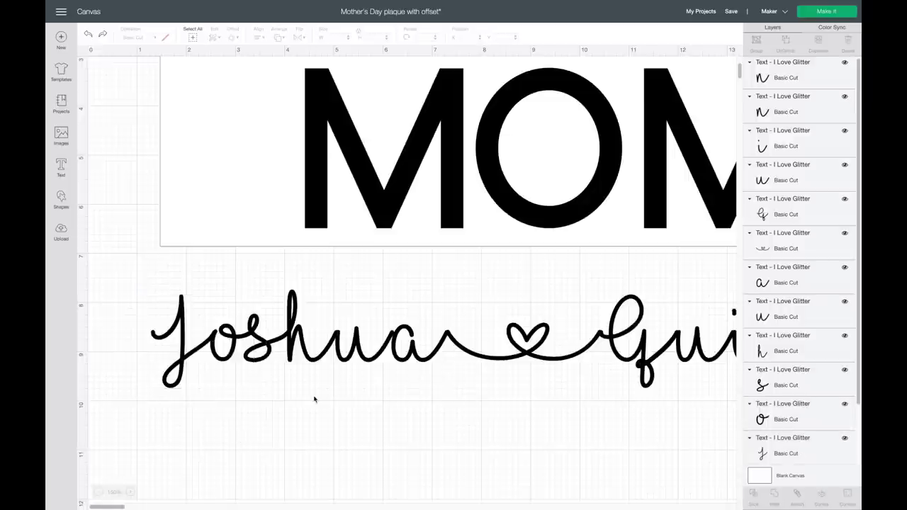
left_click_drag(319, 397, 149, 310)
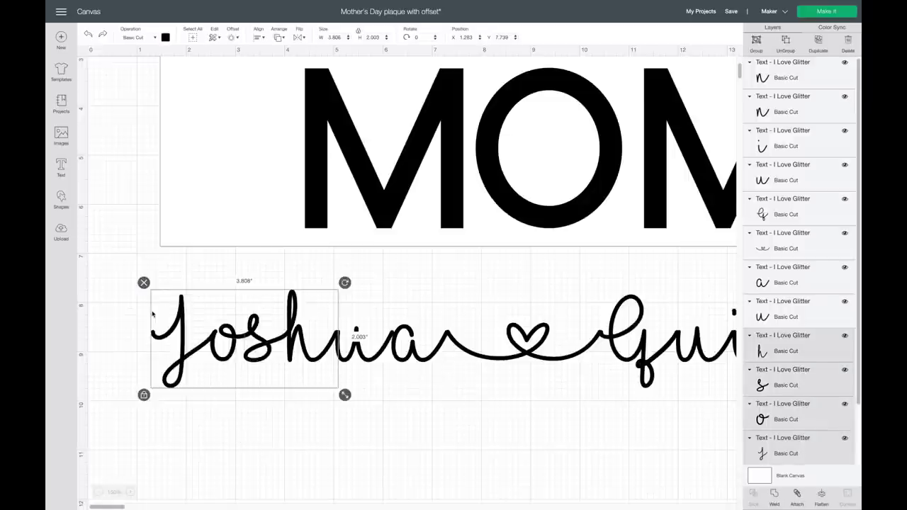
left_click_drag(273, 341, 273, 341)
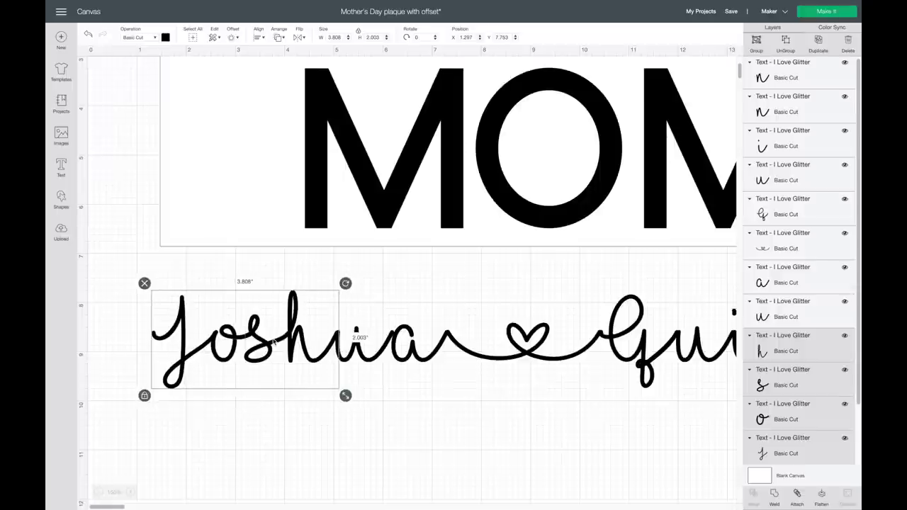
left_click(393, 417)
Nudge the first five letters of the first name together toward its final a.
left_click_drag(367, 404, 159, 310)
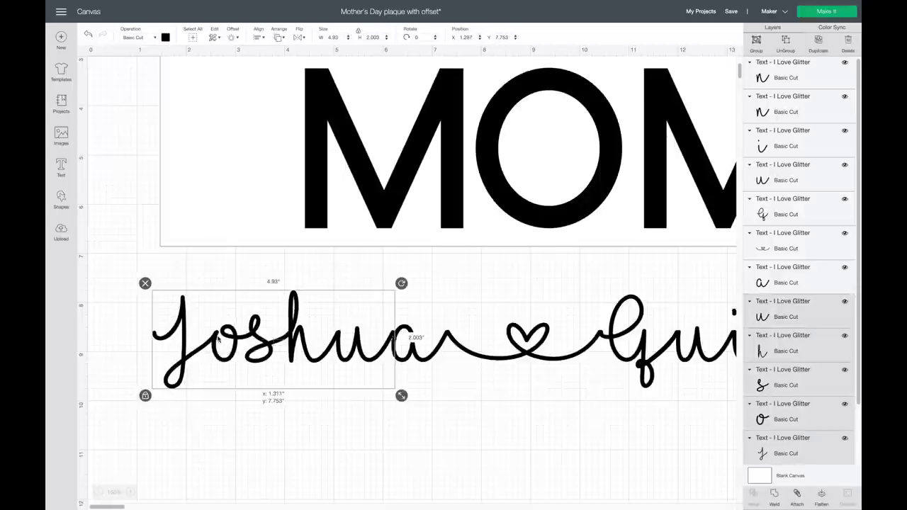
key("Right")
left_click(363, 412)
Select all letters of the second name together and adjust their position beside the heart swash.
scroll(465, 413, "right", 5)
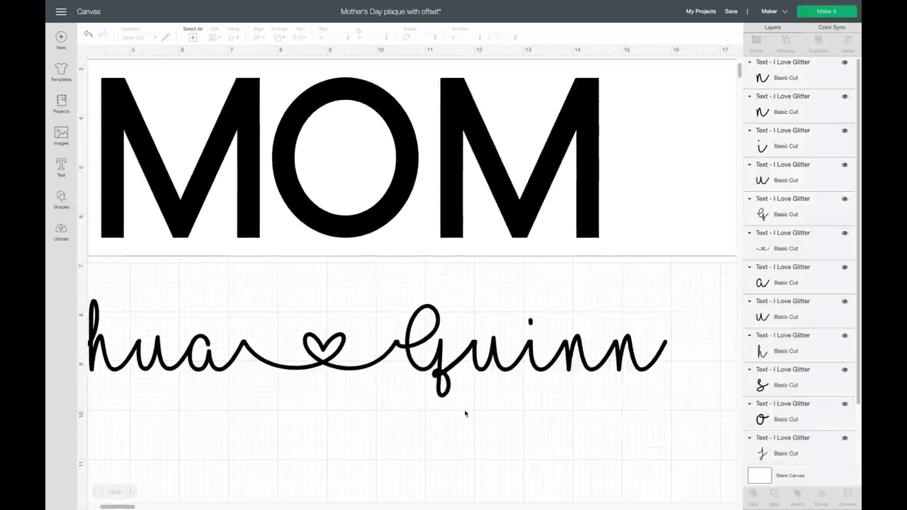
left_click_drag(673, 401, 419, 318)
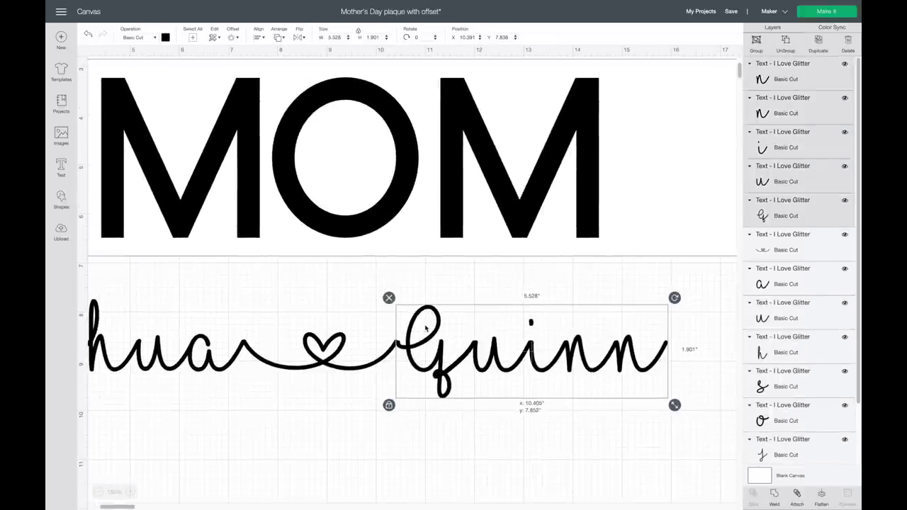
left_click(172, 360)
scroll(172, 360, "down", 3)
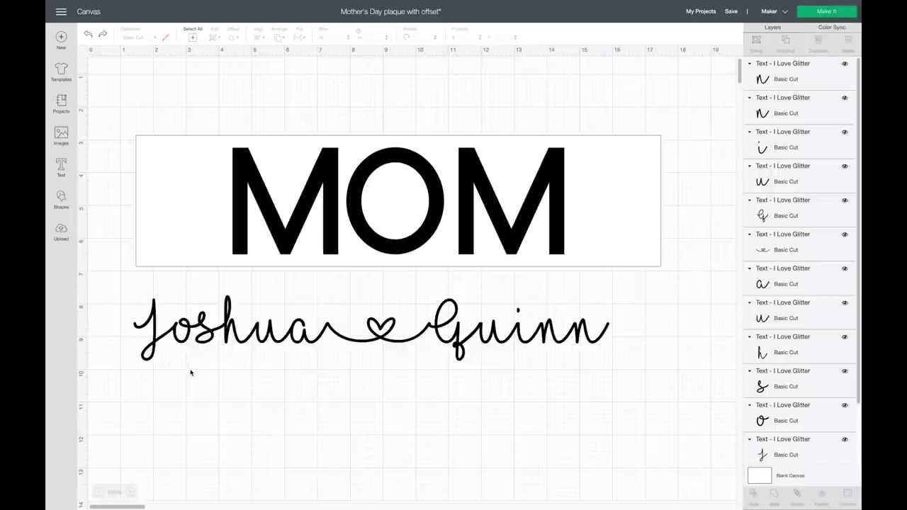
Weld all the script name letters and the heart swash together into one shape.
left_click(587, 343)
left_click(550, 334)
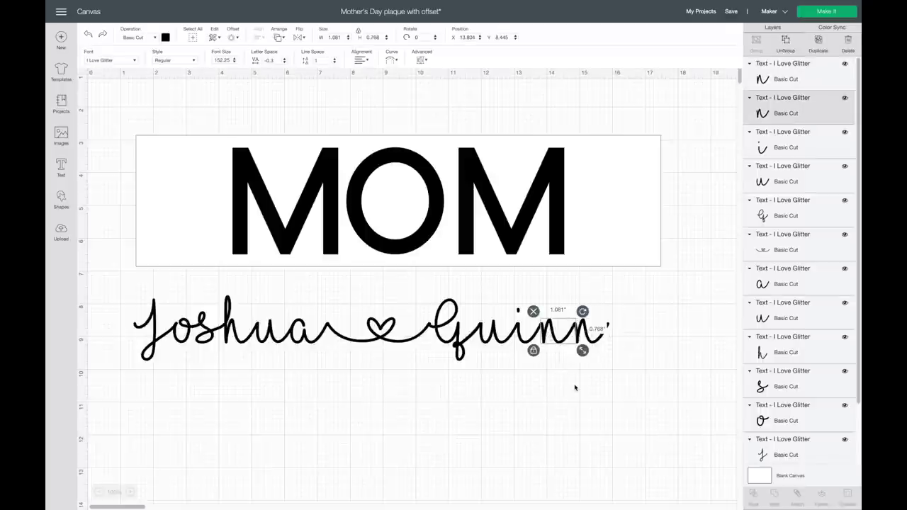
left_click(610, 380)
left_click_drag(614, 371, 109, 292)
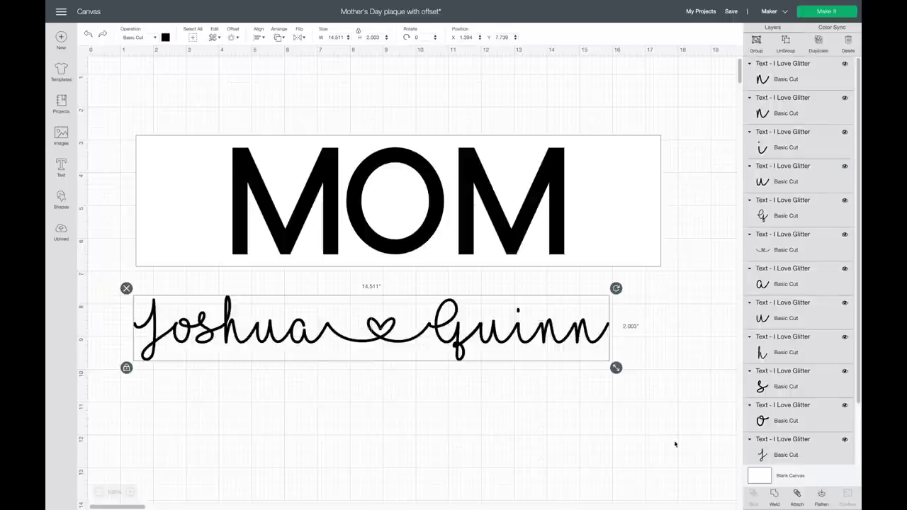
left_click(774, 496)
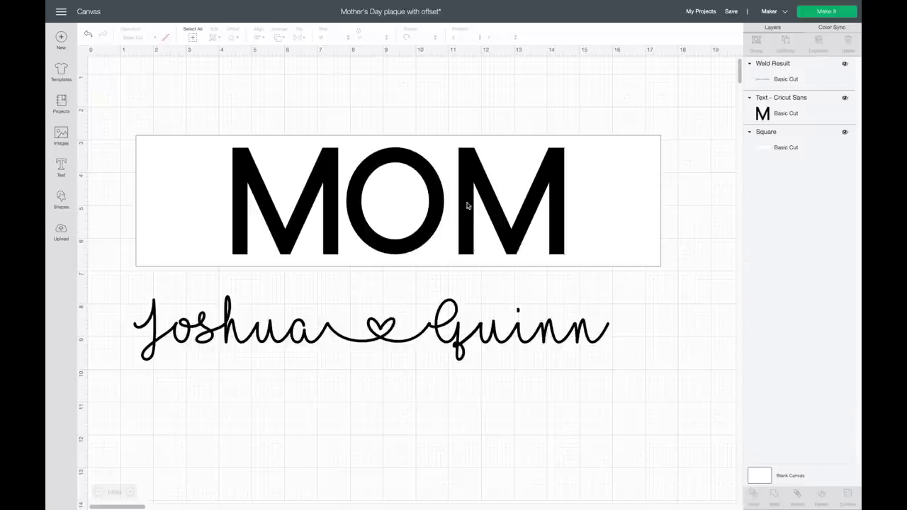
Ungroup the MOM lettering and nudge the last M closer to the O.
left_click(496, 193)
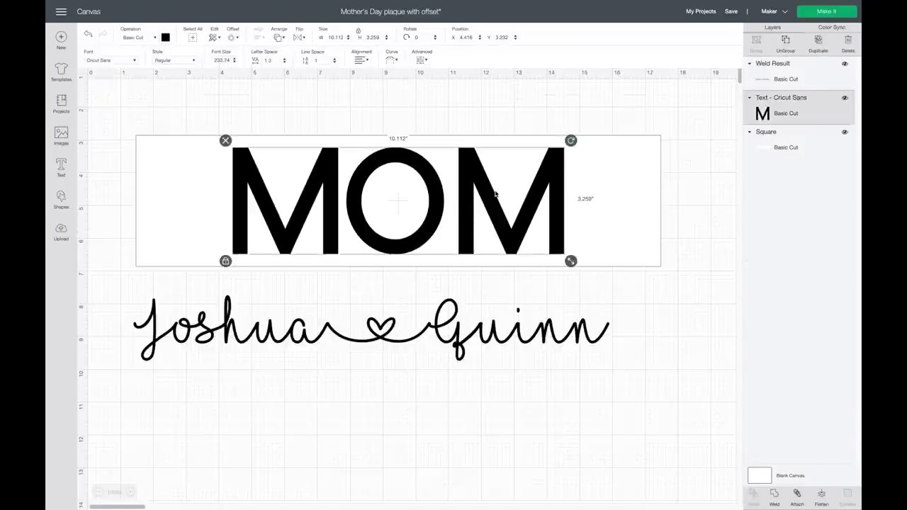
left_click(785, 44)
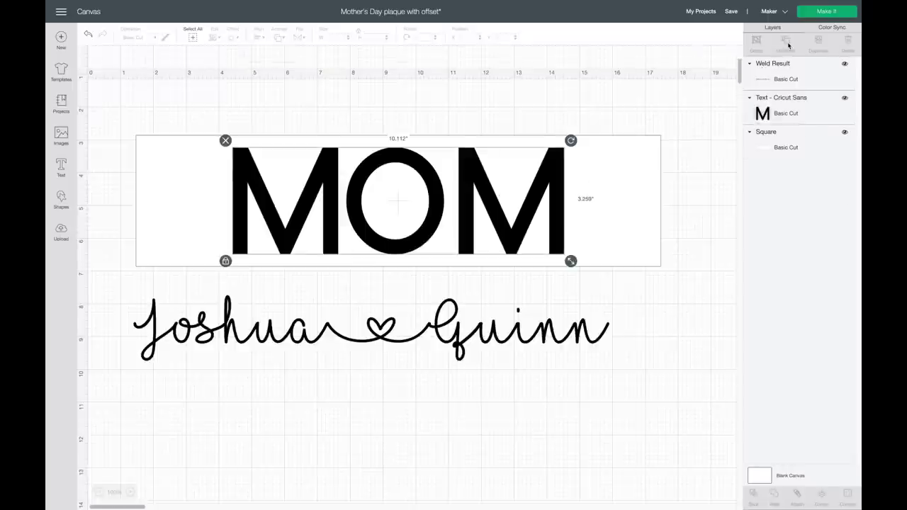
left_click(535, 213)
left_click_drag(534, 211, 529, 212)
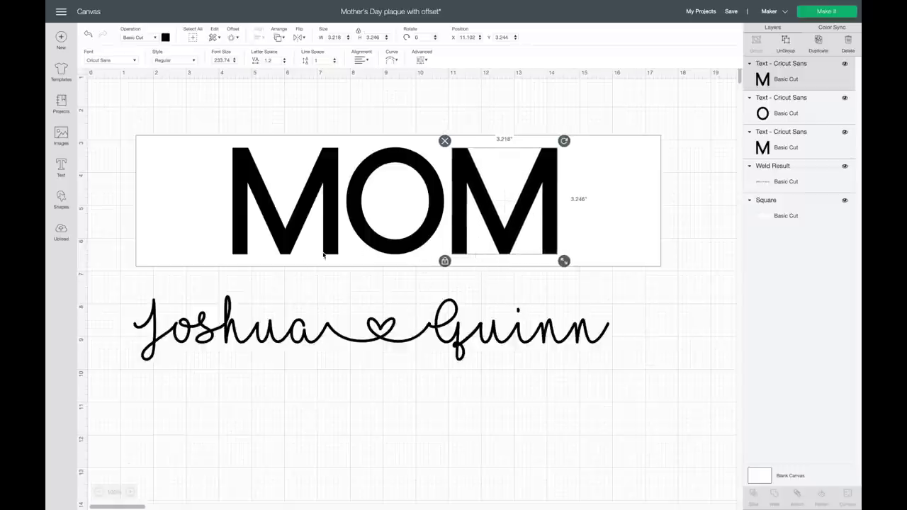
left_click(667, 319)
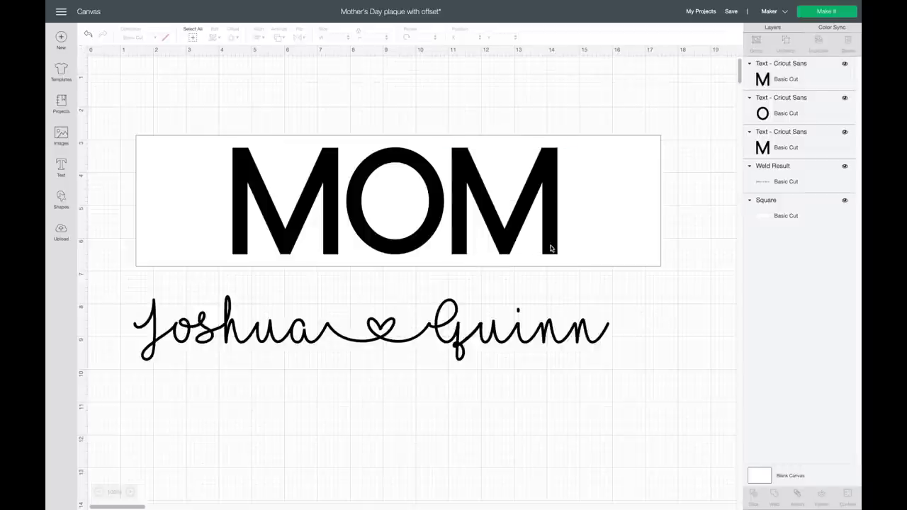
Weld the three MOM letters together into one shape.
left_click(547, 212)
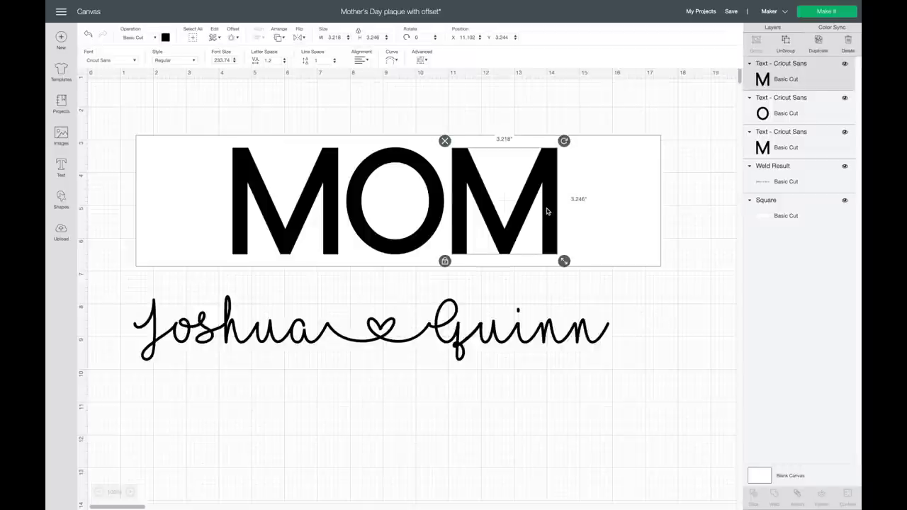
left_click(435, 186, "shift")
left_click(333, 180, "shift")
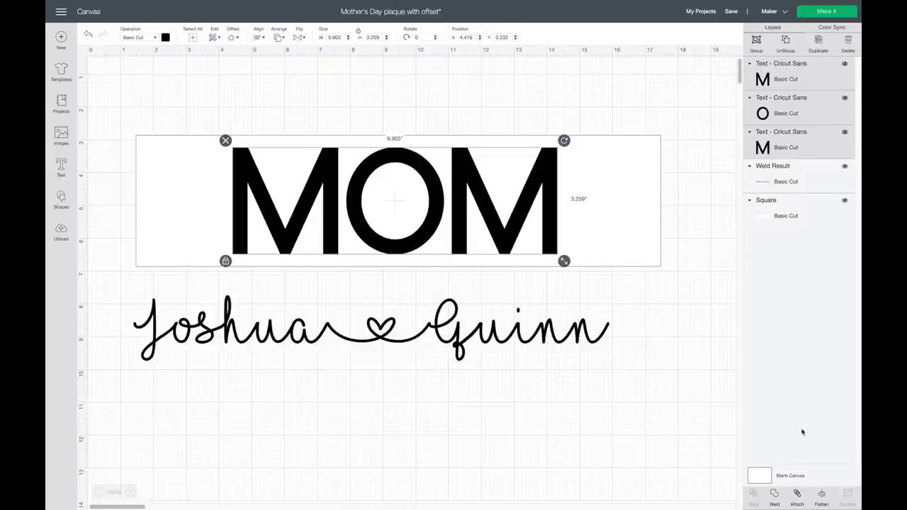
left_click(774, 494)
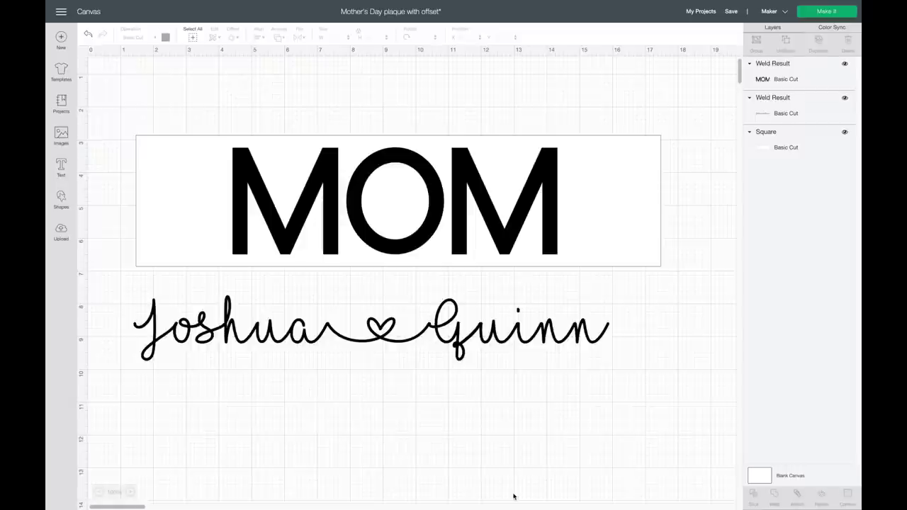
Reposition the welded names slightly below the plaque and try a 0.056 in offset with rounded corners around them.
left_click_drag(447, 364, 462, 374)
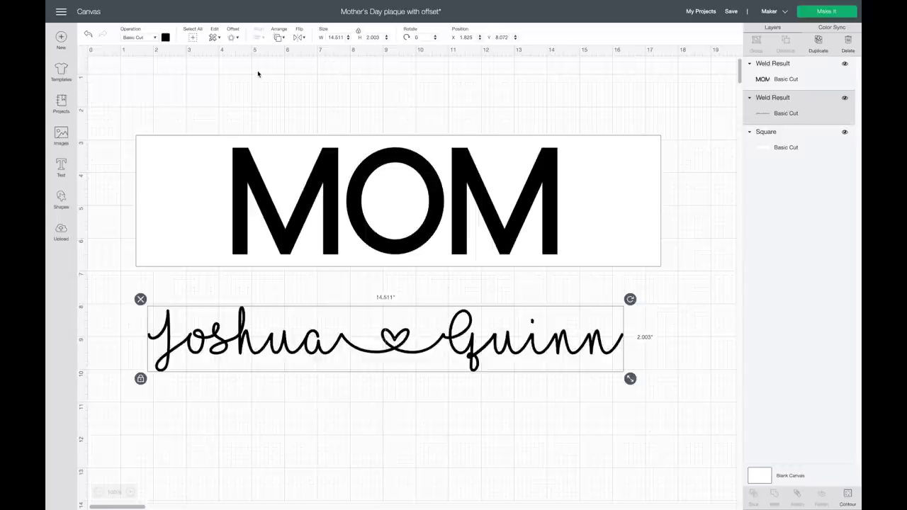
left_click(234, 38)
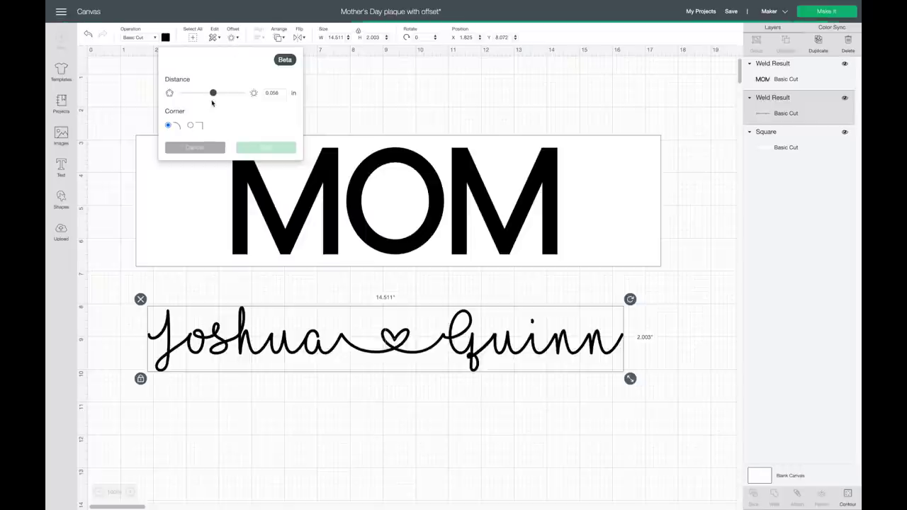
left_click_drag(214, 98, 220, 94)
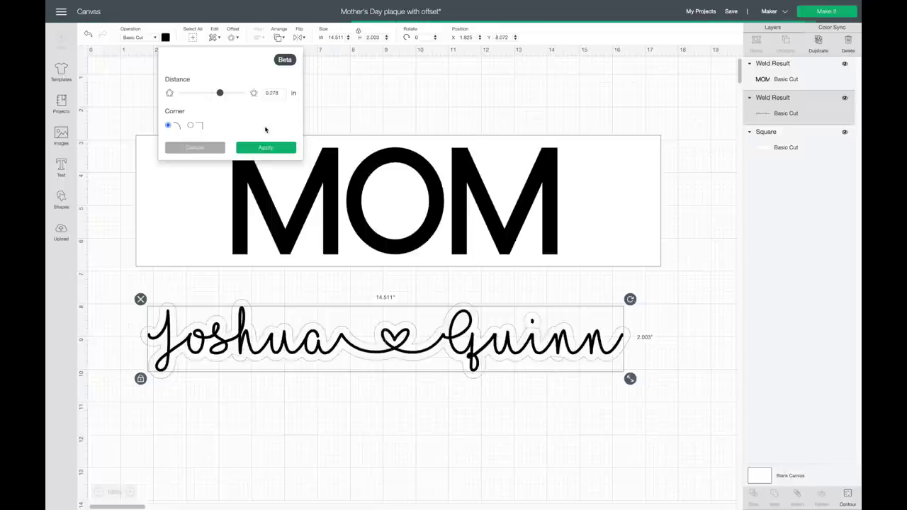
left_click_drag(220, 92, 213, 93)
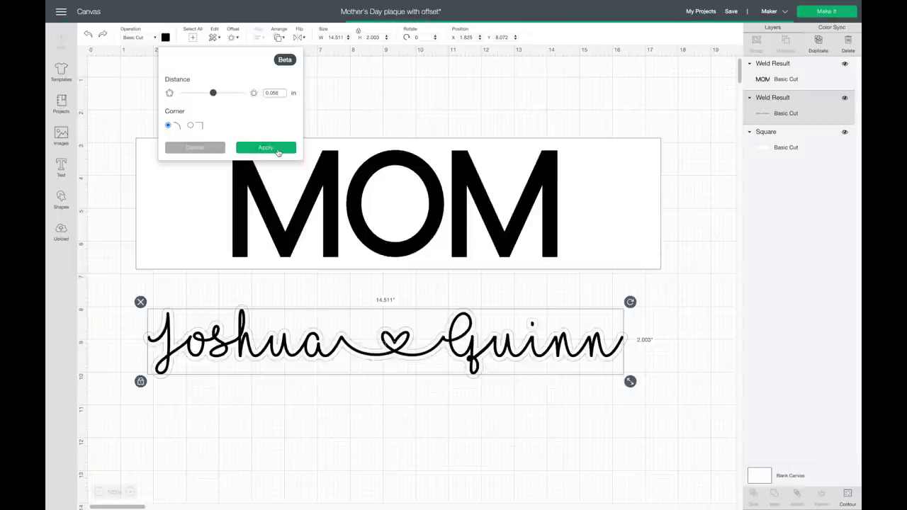
left_click(277, 150)
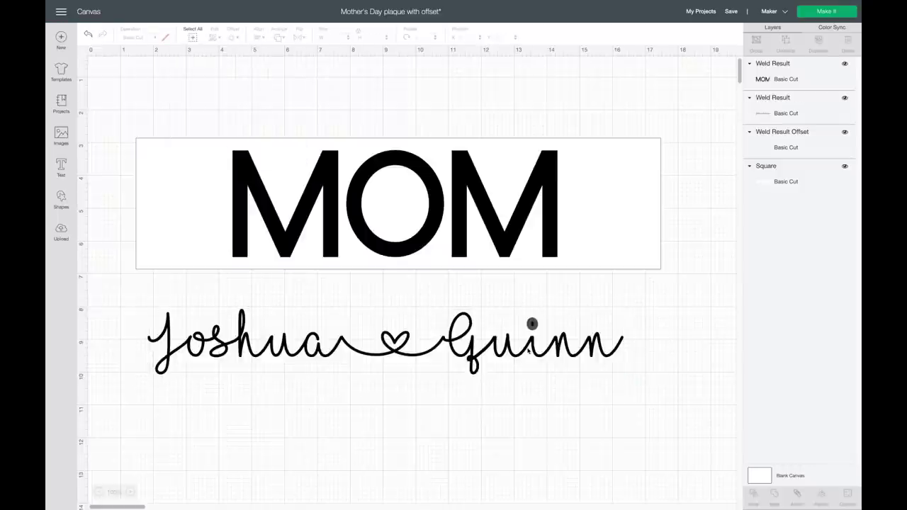
left_click(462, 337)
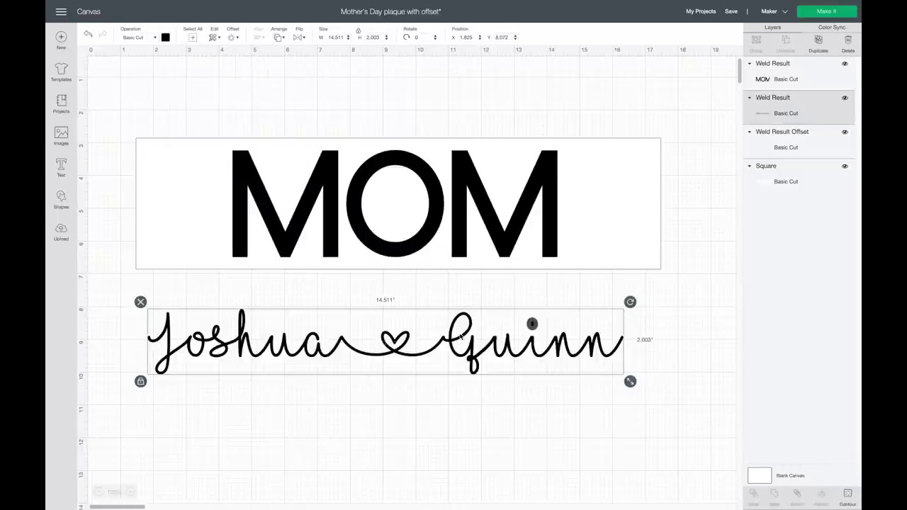
Undo the offset, the name move and the MOM edits, back to before the script letters were welded.
left_click(87, 36)
left_click(89, 36)
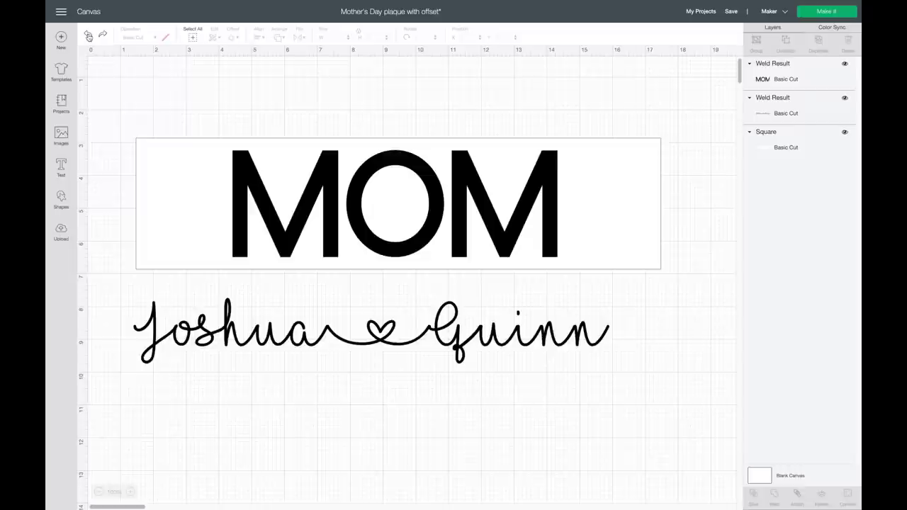
left_click(89, 37)
left_click(89, 36)
left_click(88, 36)
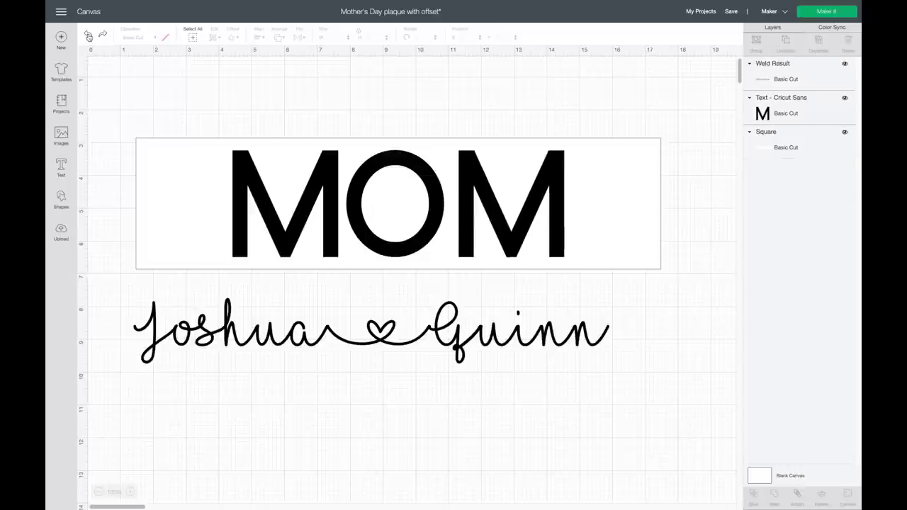
left_click(89, 36)
Ungroup the MOM lettering and weld its three letters into one shape with the last M nudged closer to the O.
left_click(474, 177)
left_click(473, 184)
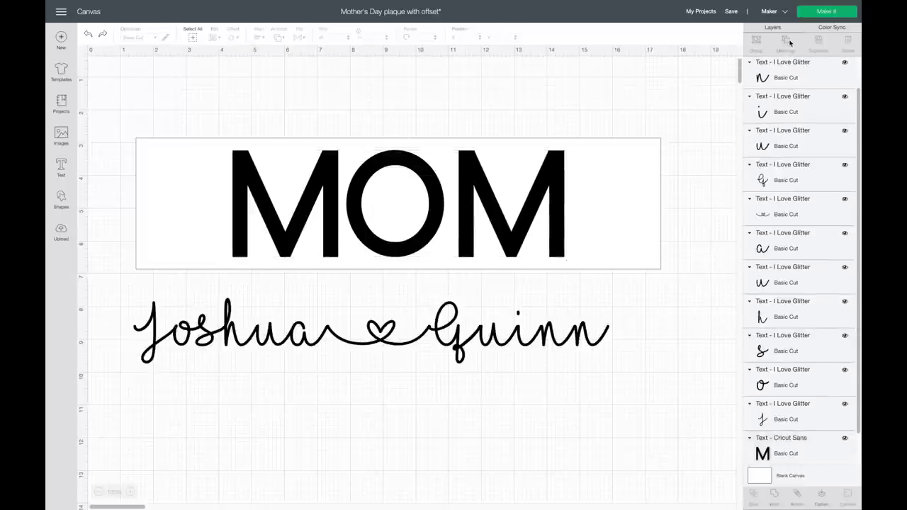
left_click(472, 184)
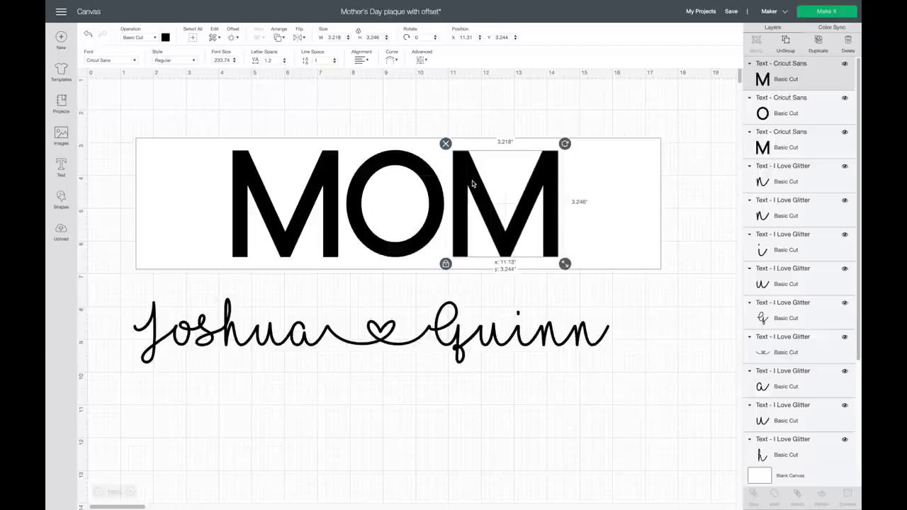
left_click(431, 195, "shift")
left_click(322, 189, "shift")
left_click(774, 494)
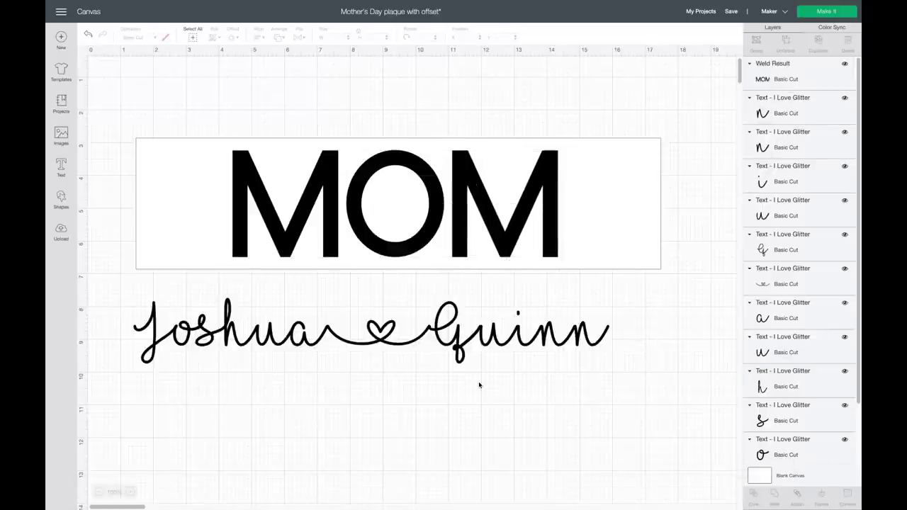
Create a 0.056 in rounded-corner offset around all the unwelded script name letters, with the offsets welded together.
left_click_drag(640, 384, 99, 295)
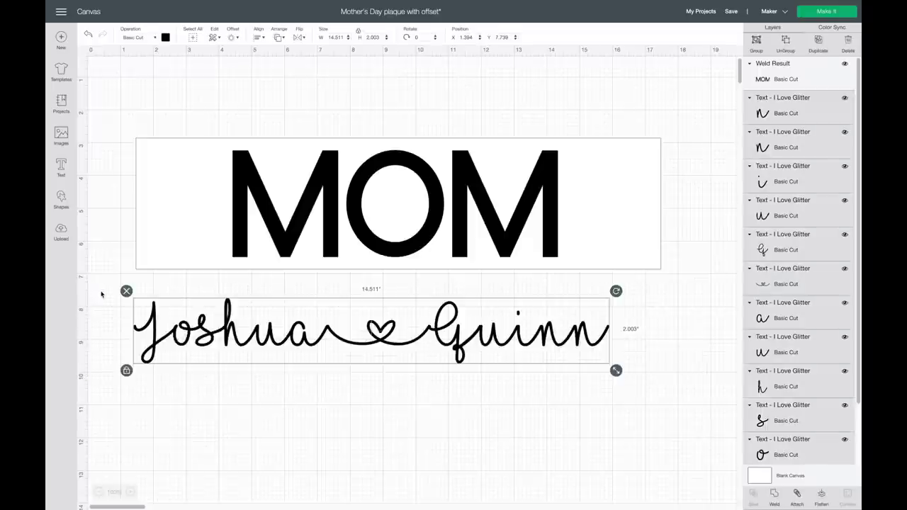
left_click(233, 36)
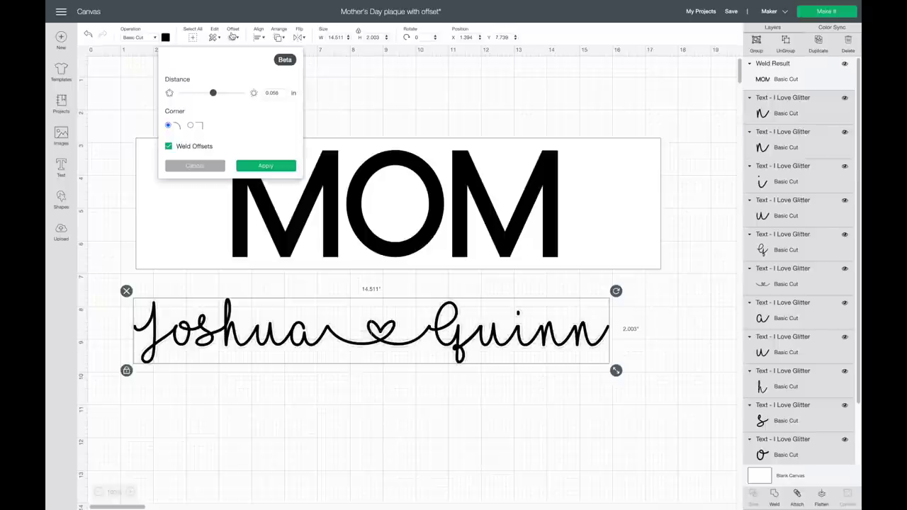
left_click(266, 170)
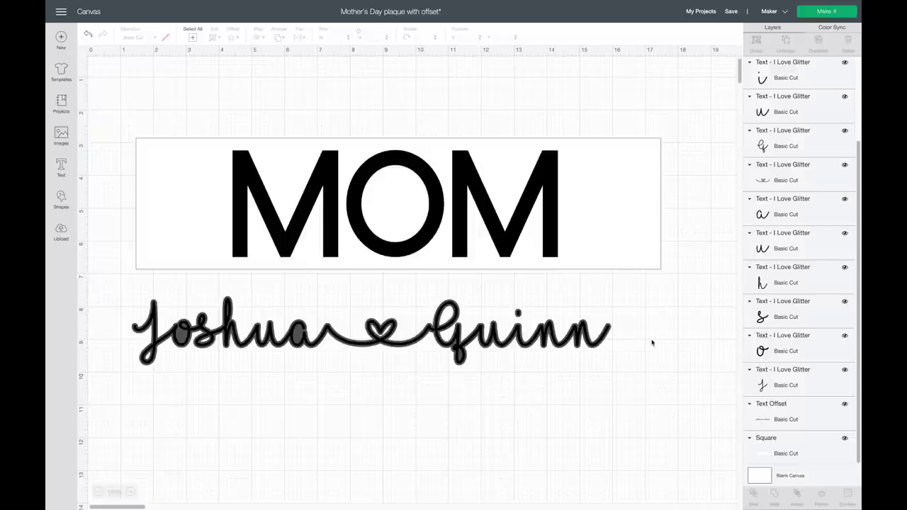
Hide the text offset while welding the script name letters and heart swash into one shape, and show the offset again.
left_click(845, 404)
left_click_drag(669, 378, 119, 296)
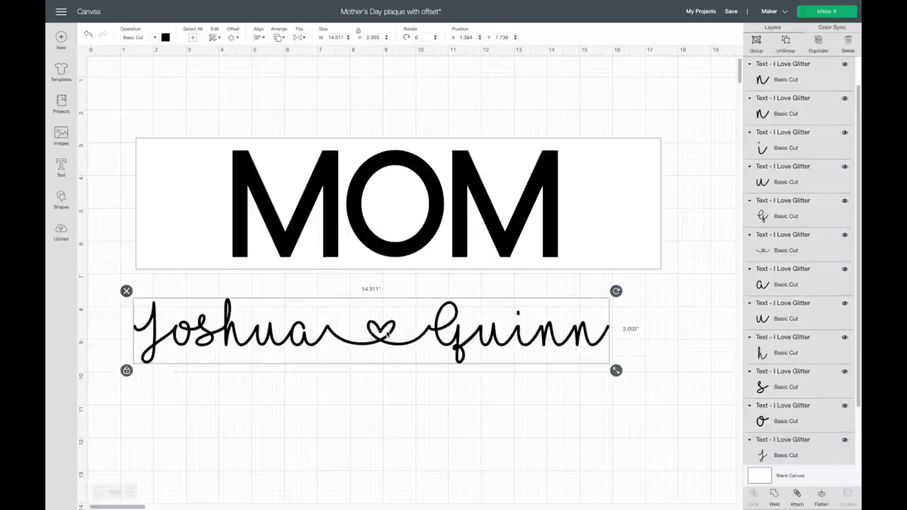
left_click(773, 495)
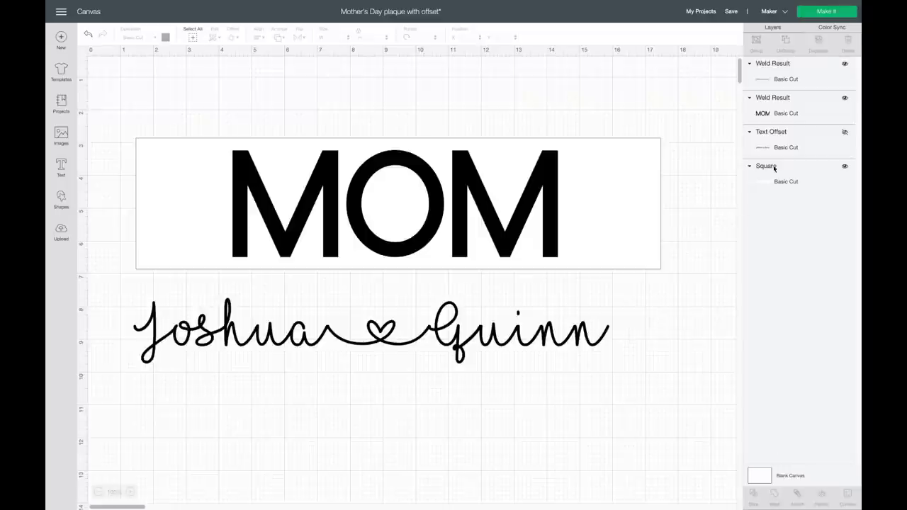
left_click(785, 140)
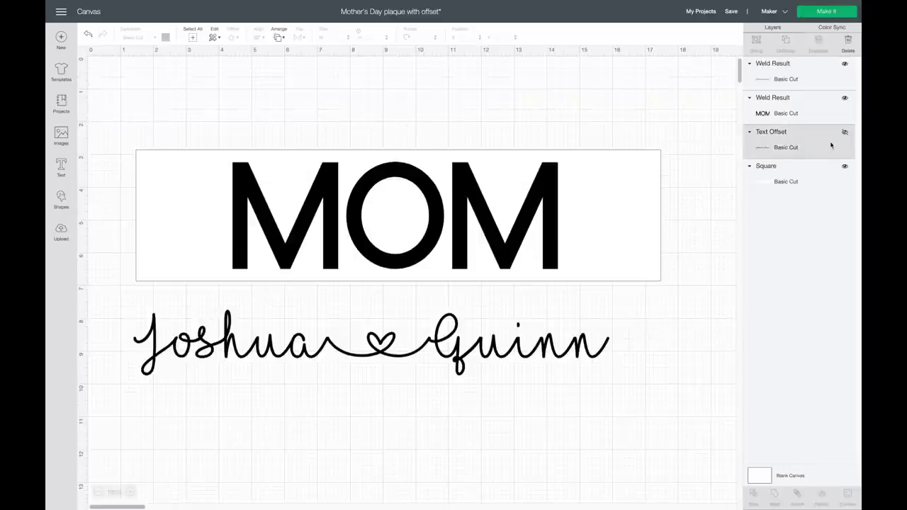
left_click(845, 133)
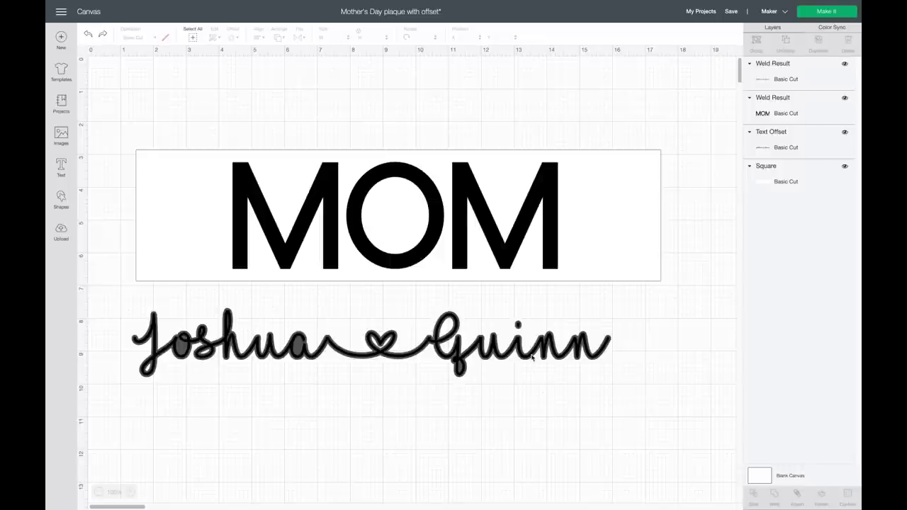
Group the welded names with their offset and place the group, scaled down, across the middle of the MOM lettering.
left_click_drag(644, 389, 94, 305)
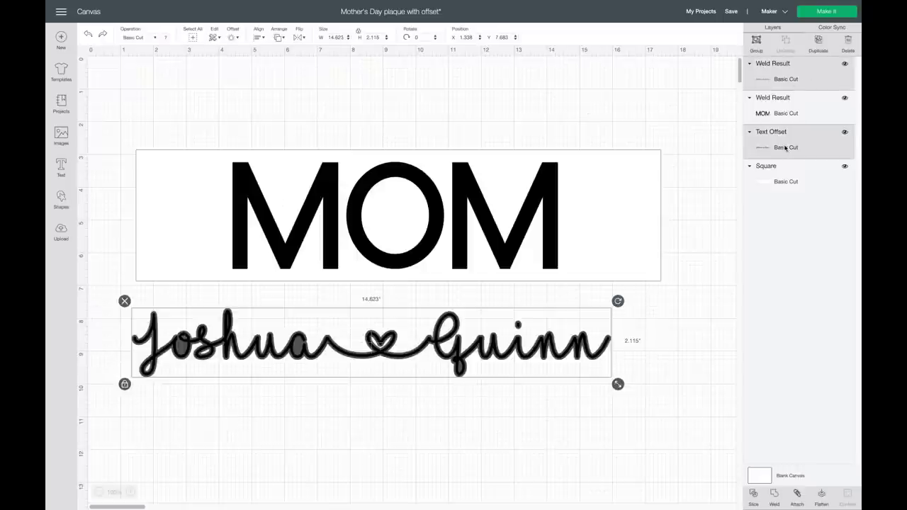
left_click(756, 43)
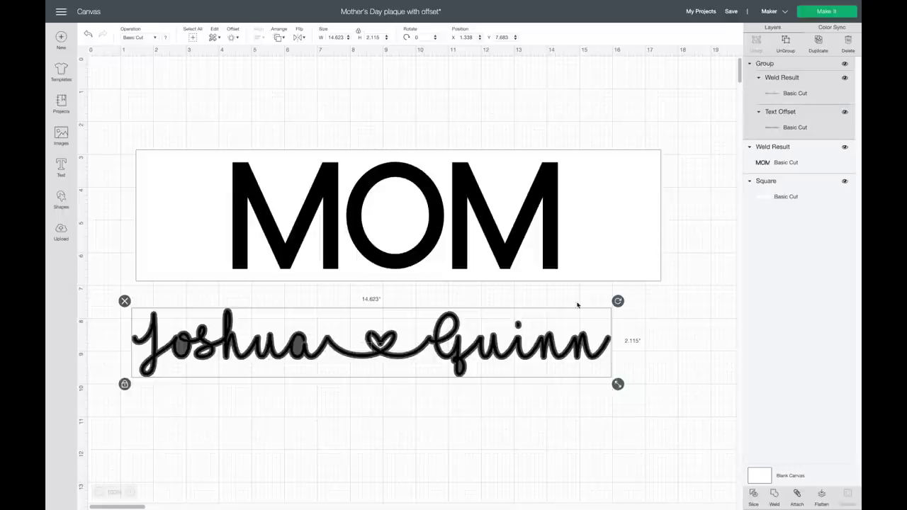
left_click_drag(496, 349, 521, 224)
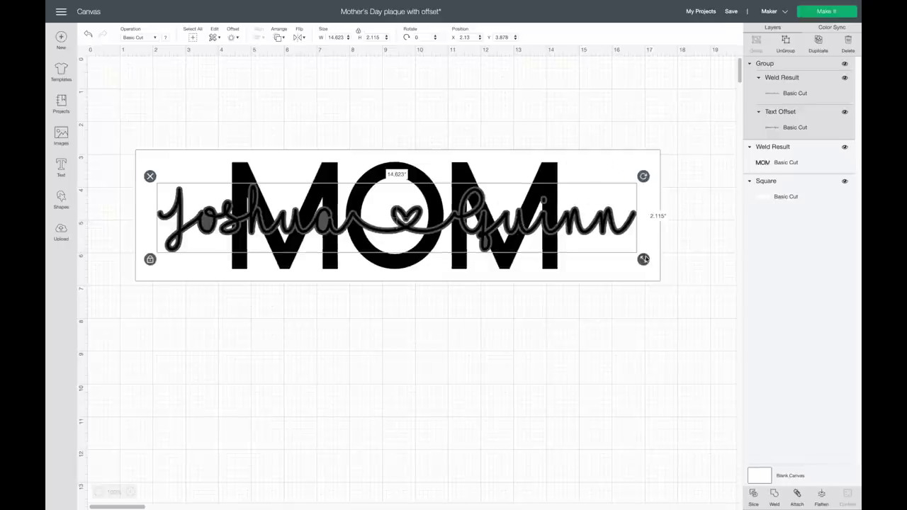
left_click_drag(643, 260, 585, 251)
left_click_drag(547, 217, 575, 221)
Center the names group, the MOM lettering and the plaque rectangle on one another.
left_click_drag(587, 319, 172, 97)
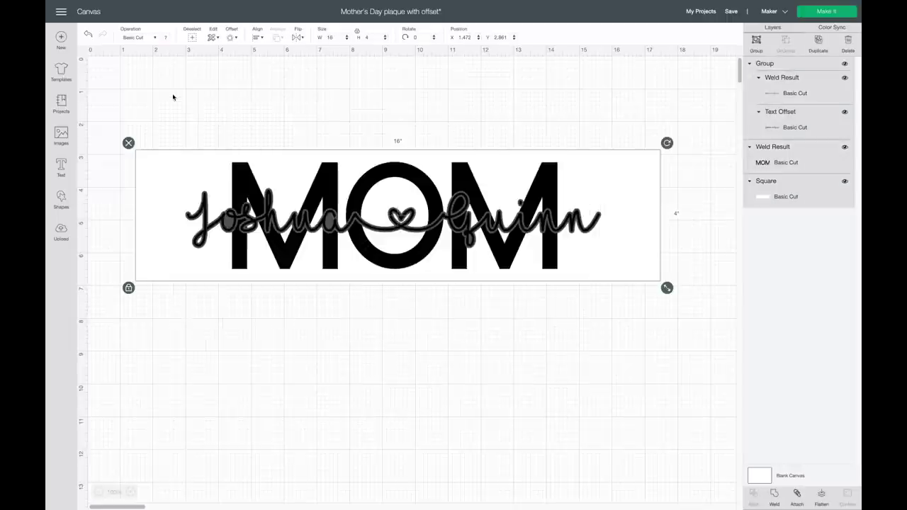
left_click(260, 37)
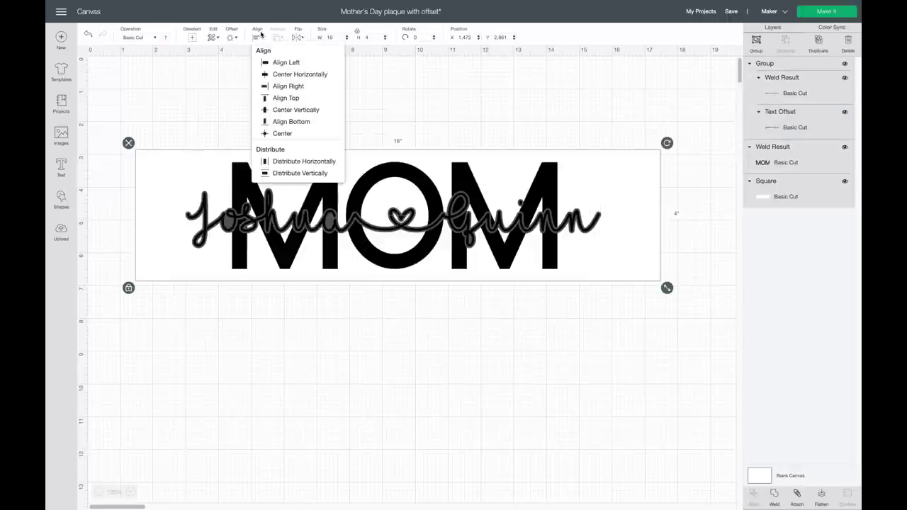
left_click(281, 134)
left_click(358, 100)
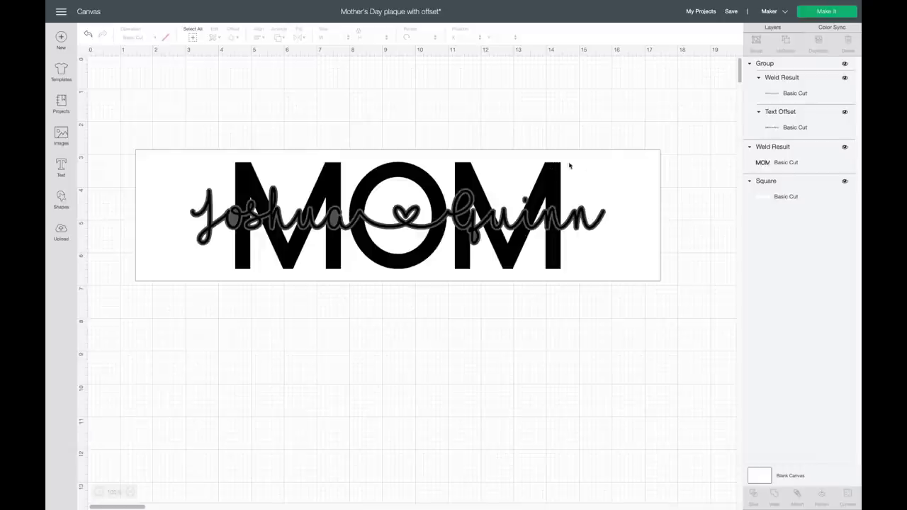
Hide the plaque rectangle and ungroup the welded script names from their text offset.
left_click(640, 170)
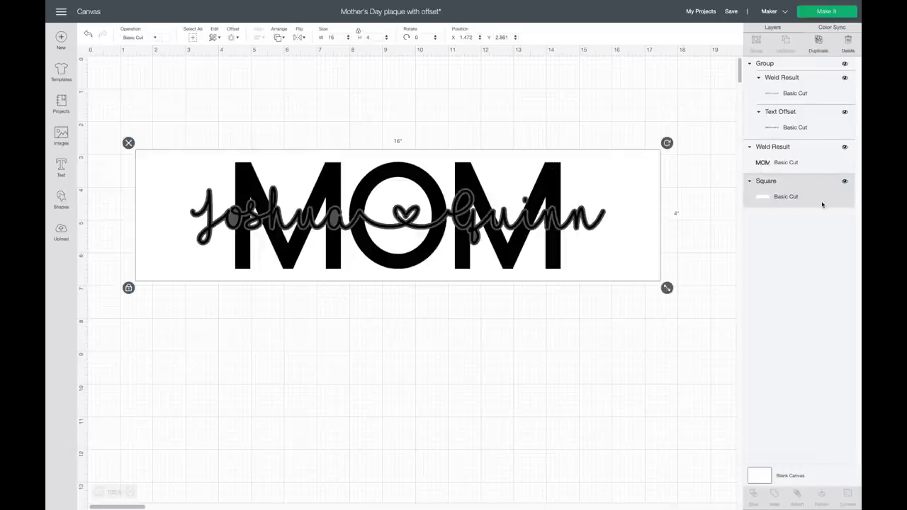
left_click(845, 183)
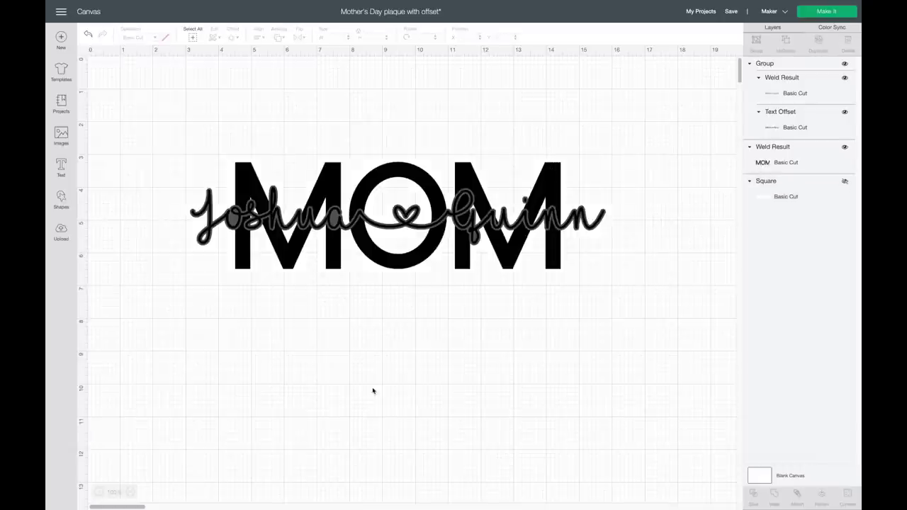
left_click(475, 234)
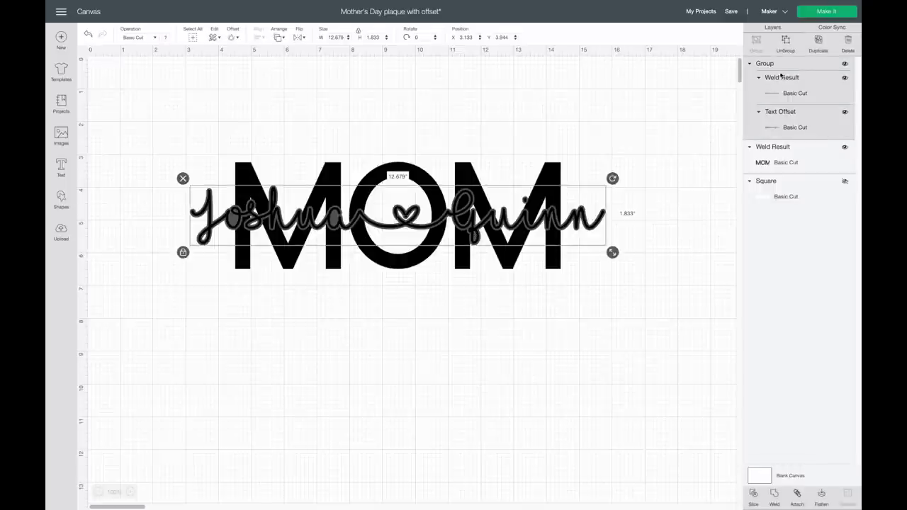
left_click(785, 44)
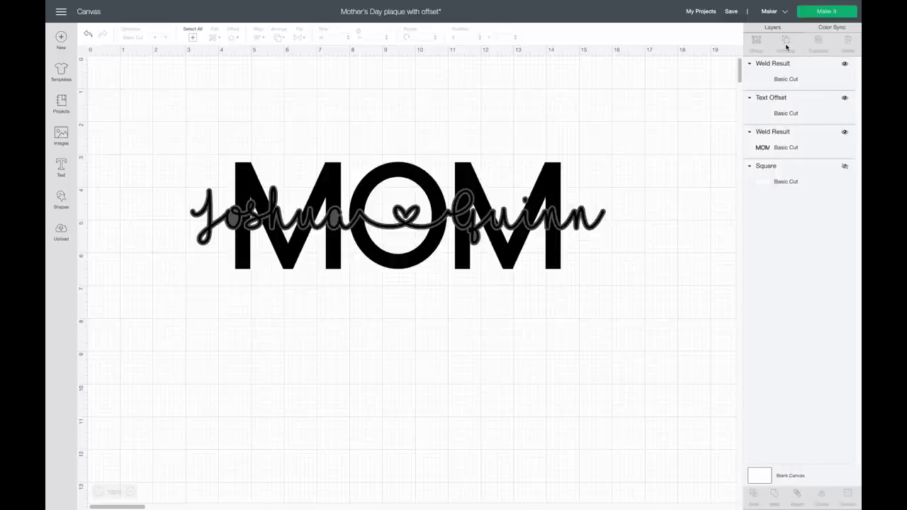
Move the welded script names below the MOM lettering and slice the text offset out of the MOM lettering.
left_click(465, 220)
left_click_drag(464, 220, 469, 430)
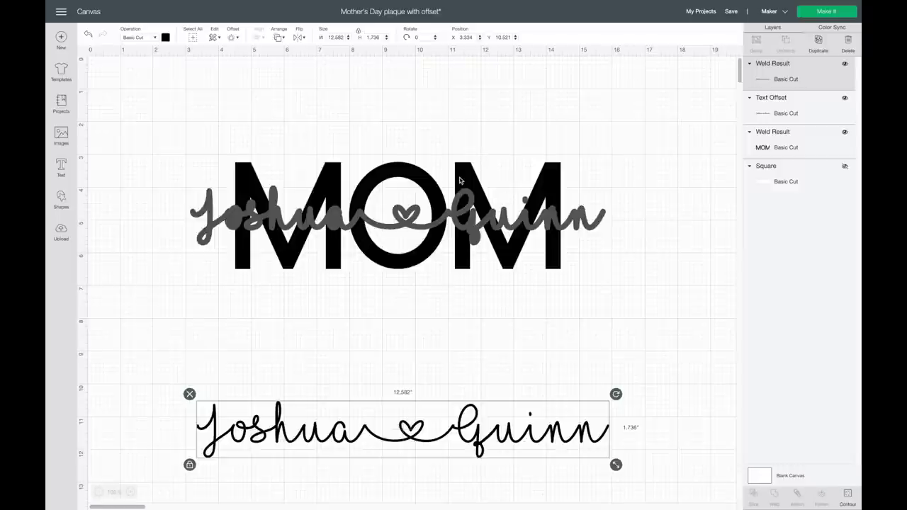
left_click(822, 144)
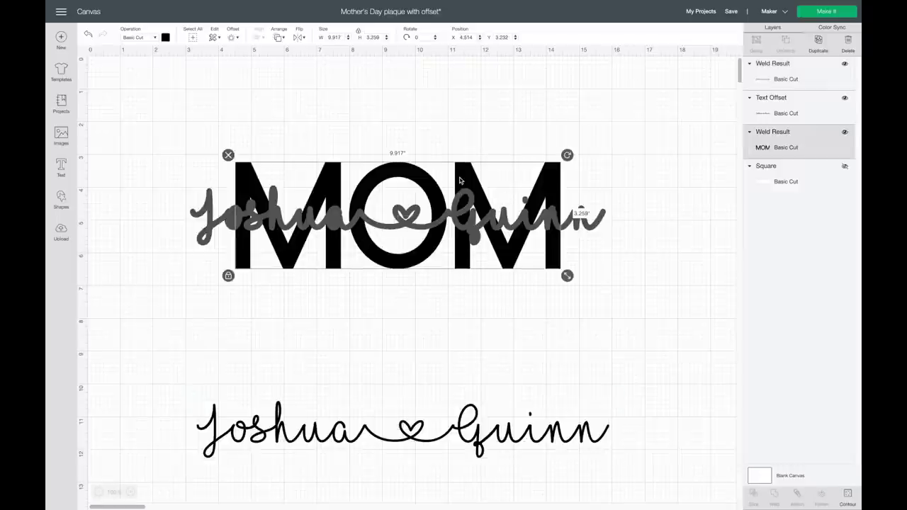
left_click(598, 226)
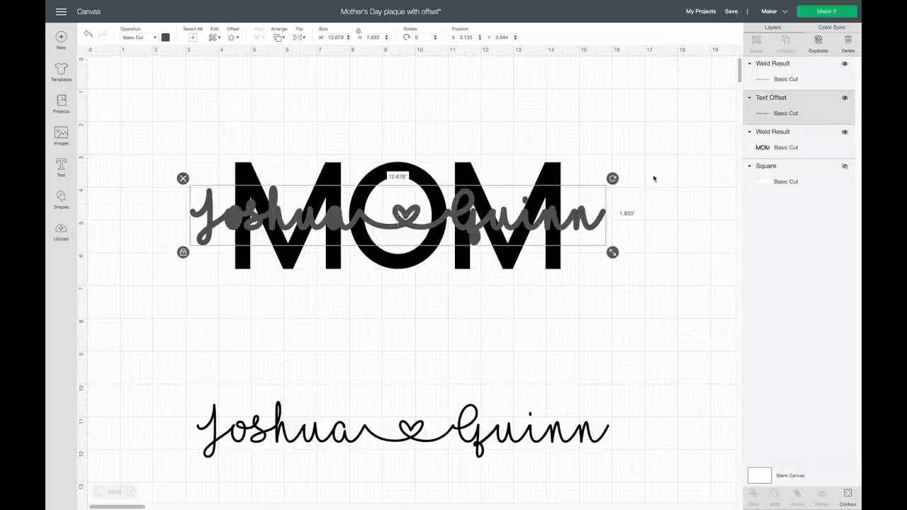
left_click_drag(670, 327, 130, 118)
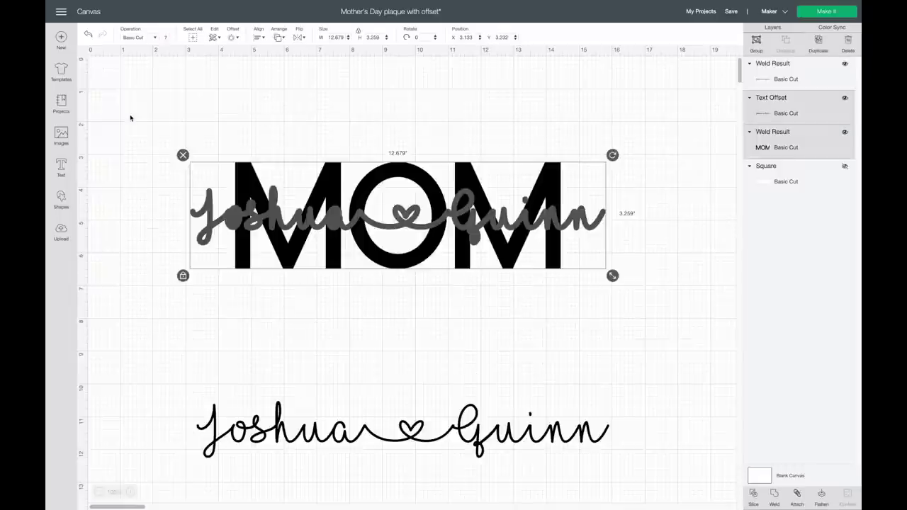
left_click(754, 498)
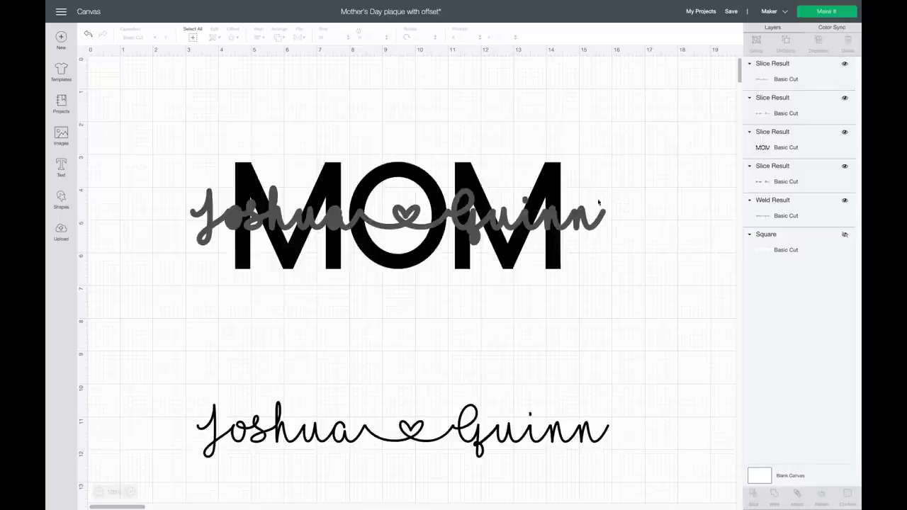
Pull the sliced pieces apart and delete the leftover offset and letter fragments, keeping the cut-out MOM lettering.
left_click_drag(591, 215, 599, 341)
left_click_drag(551, 226, 571, 325)
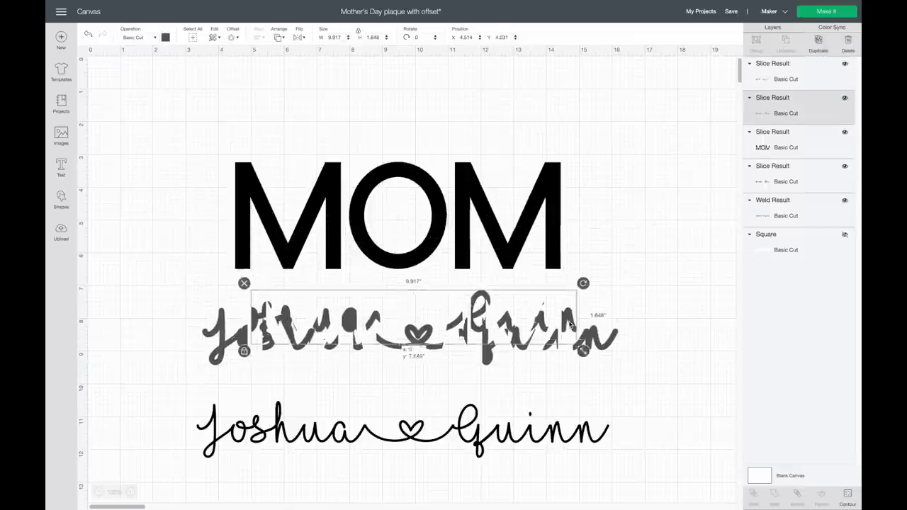
left_click(536, 211)
left_click_drag(359, 246, 430, 204)
left_click_drag(289, 216, 290, 330)
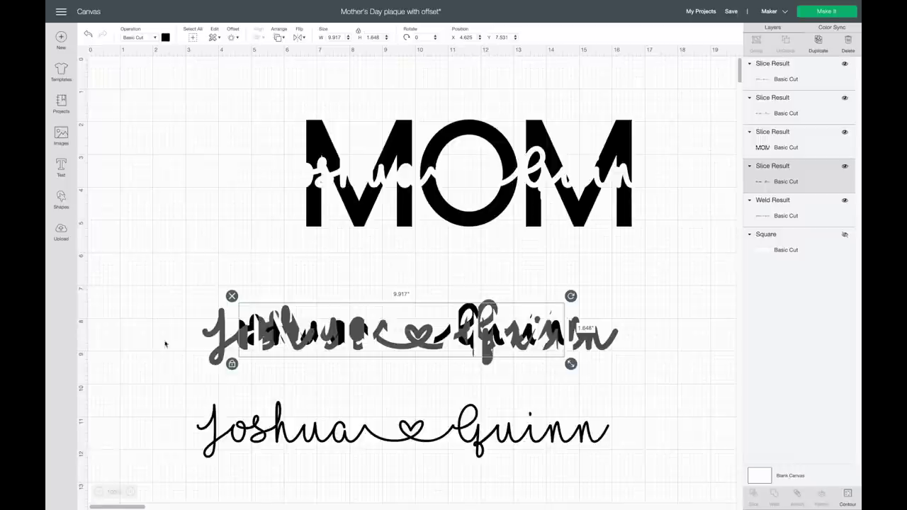
left_click_drag(653, 368, 170, 268)
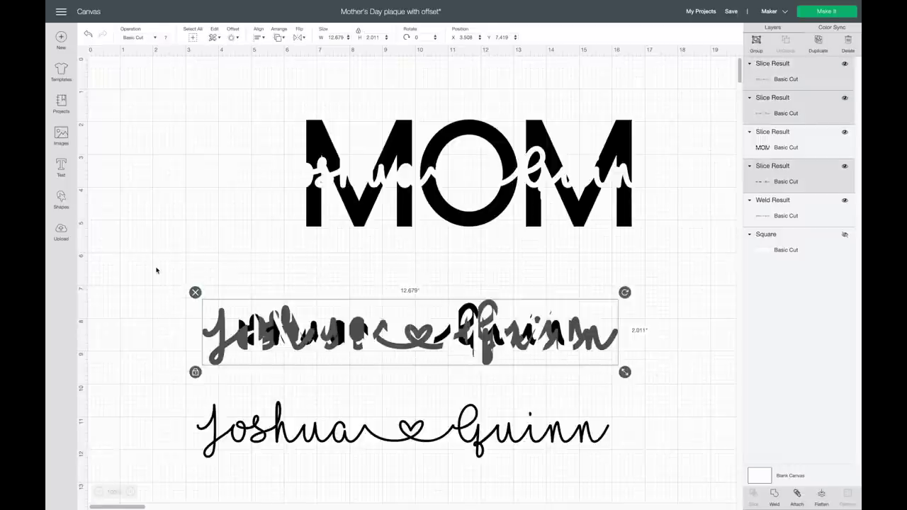
key("Delete")
Place the welded script names back over the cut-out MOM lettering and center the two on each other.
left_click_drag(470, 215, 428, 303)
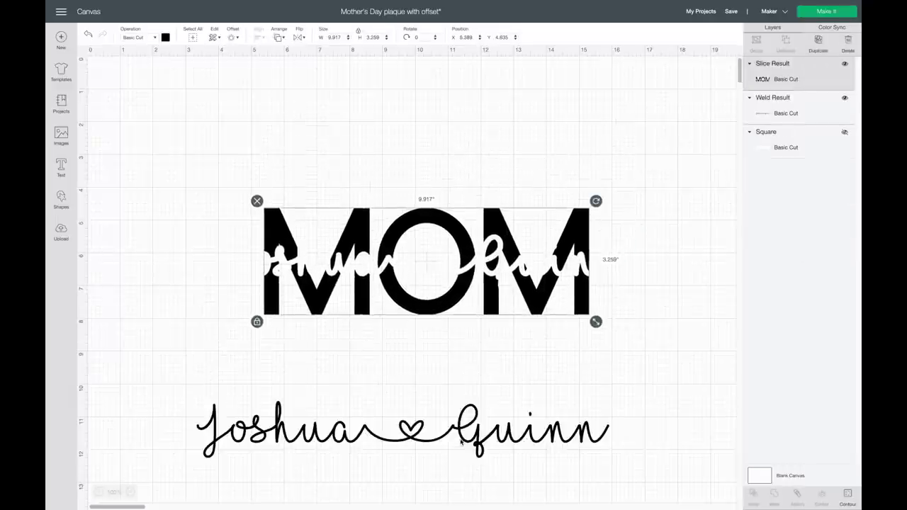
left_click_drag(484, 440, 529, 309)
left_click(541, 312)
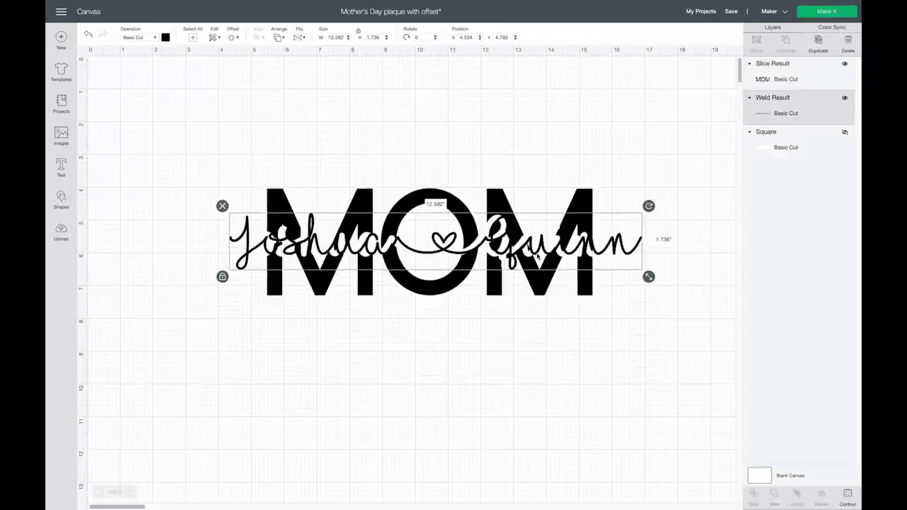
left_click_drag(598, 337, 228, 155)
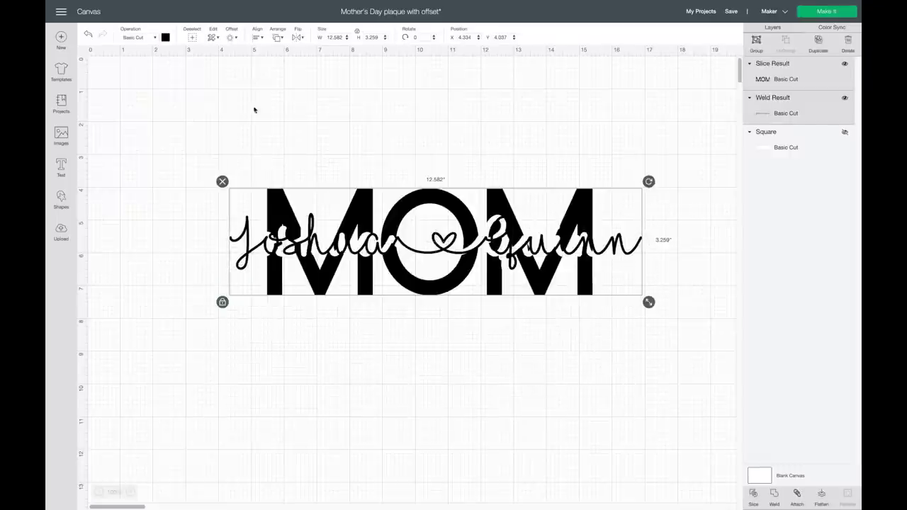
left_click(258, 37)
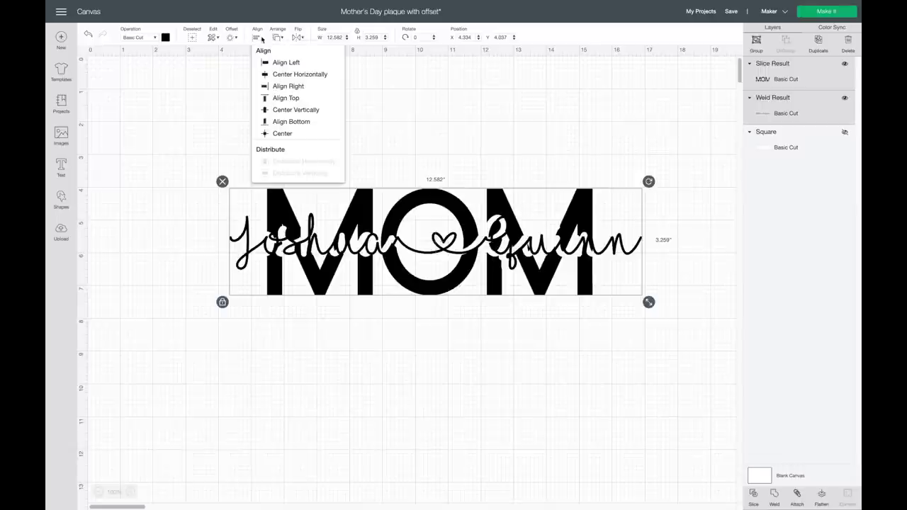
left_click(283, 133)
left_click(384, 406)
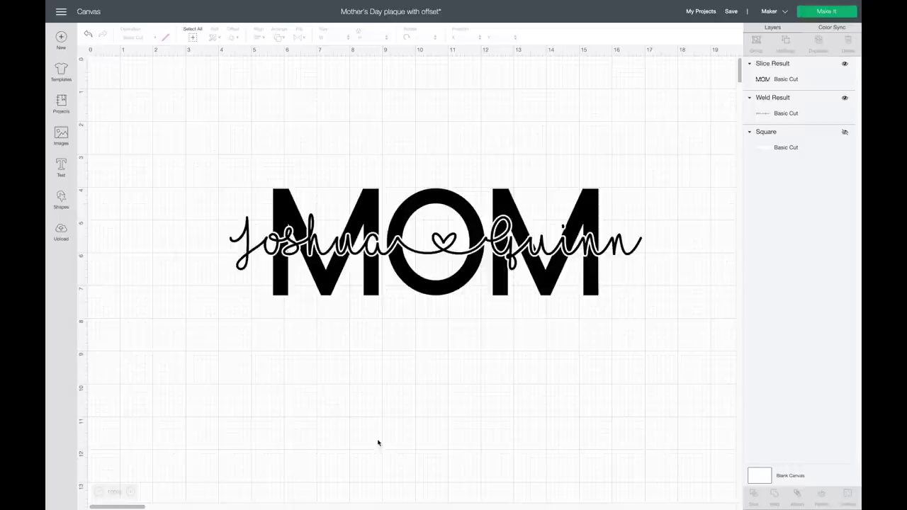
Change the cut-out MOM lettering's material color to light pink.
left_click(374, 213)
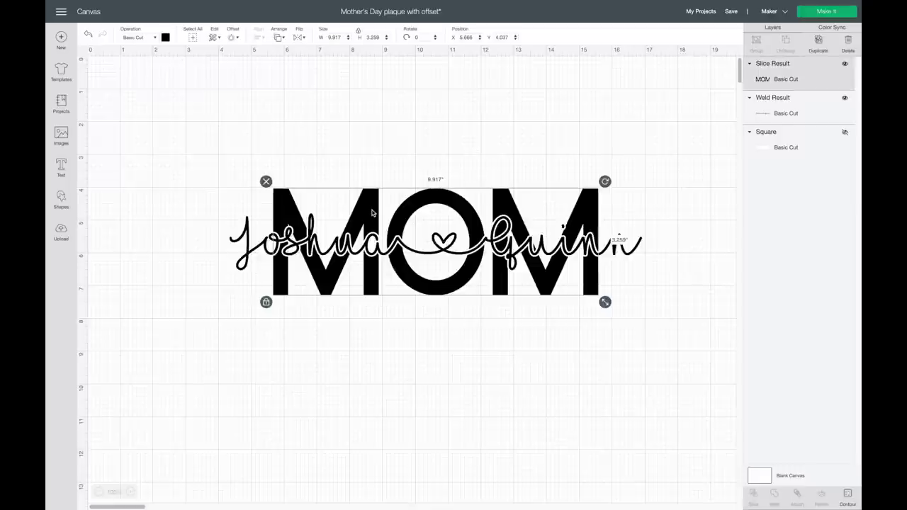
left_click(165, 38)
left_click(175, 92)
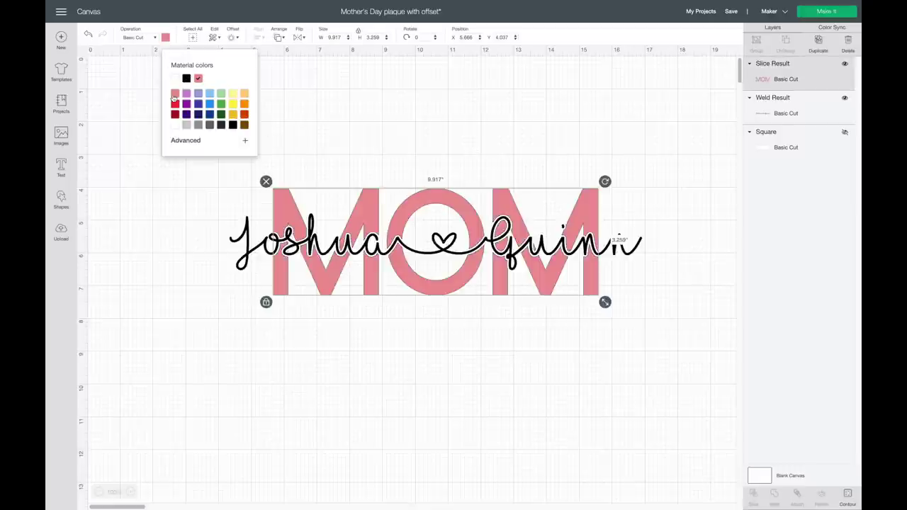
left_click(399, 84)
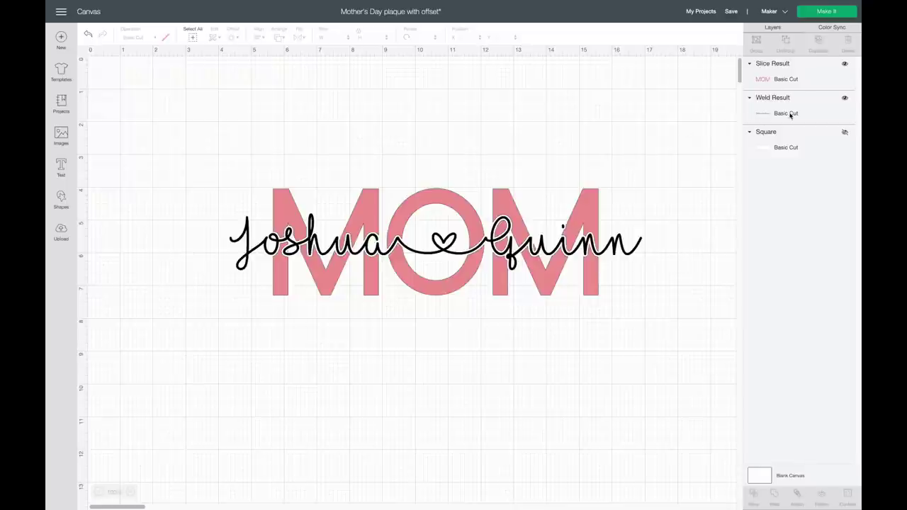
Prepare the project for cutting, accept the larger mat for the names, and review both mats.
left_click(828, 12)
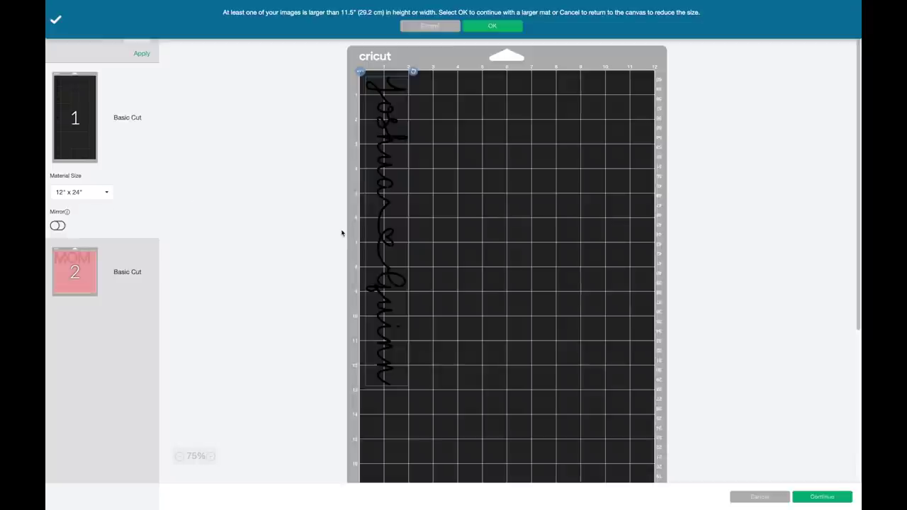
left_click(495, 27)
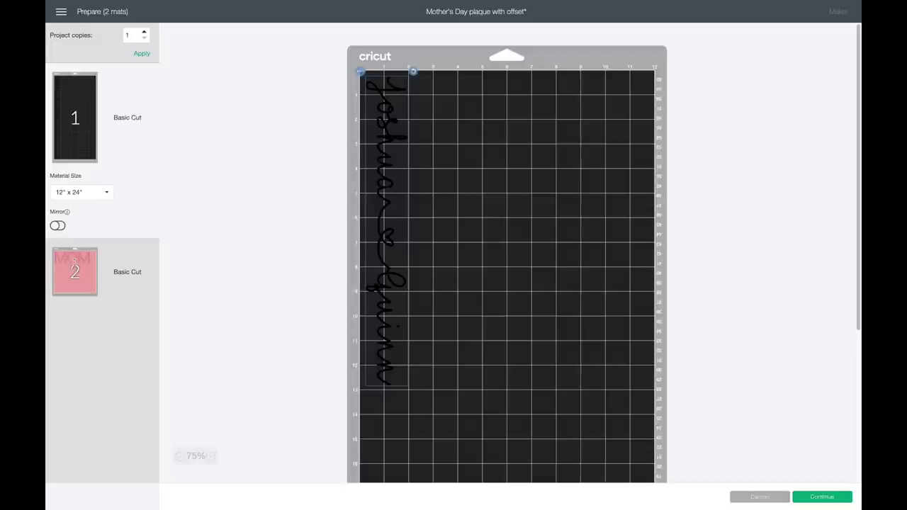
left_click(74, 264)
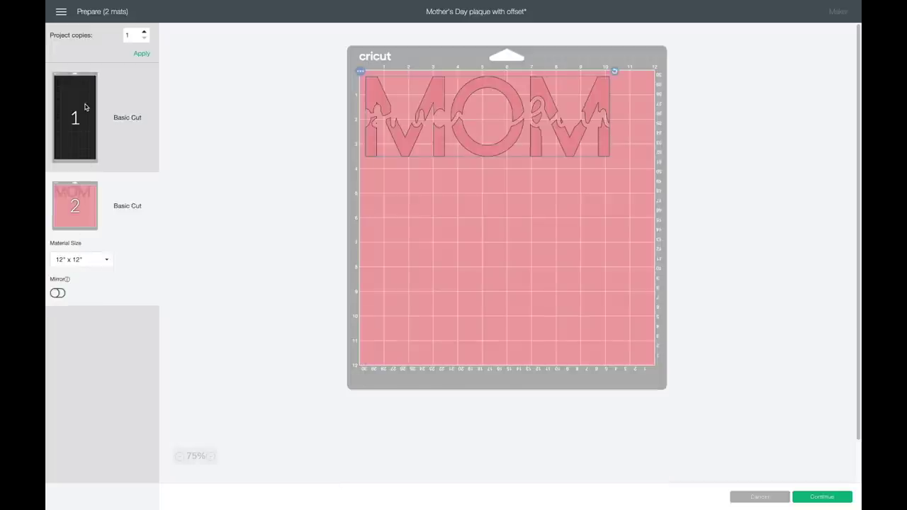
left_click(86, 106)
Continue to the cutting setup for the names mat and set its base material to Vinyl.
left_click(830, 496)
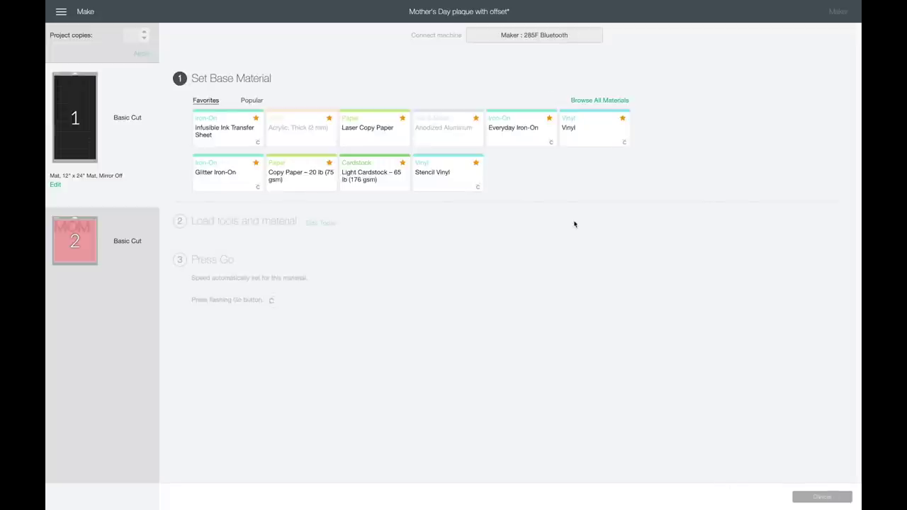
left_click(589, 141)
mouse_move(439, 492)
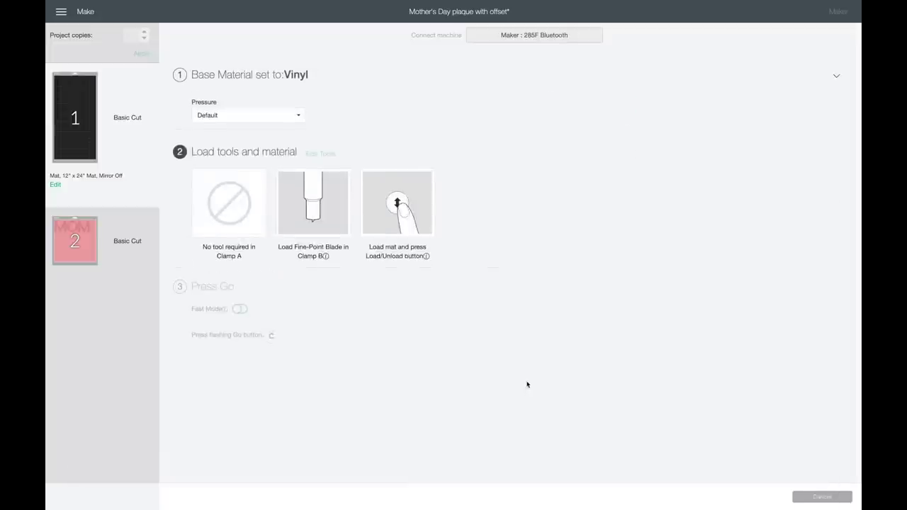